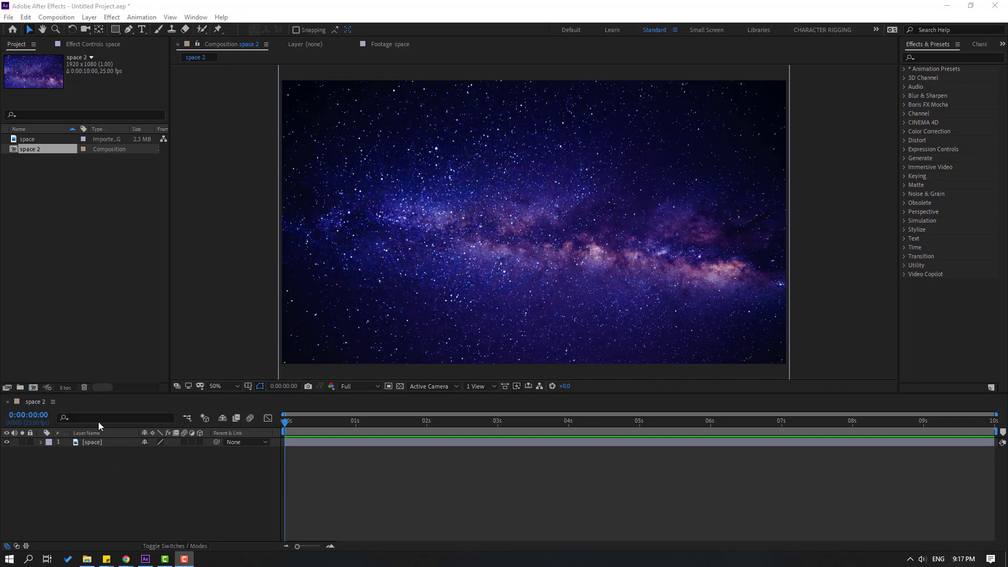
- Select the space image layer and duplicate it with Ctrl+D into five identical starry-sky layers
left_click(95, 462)
left_click(92, 444)
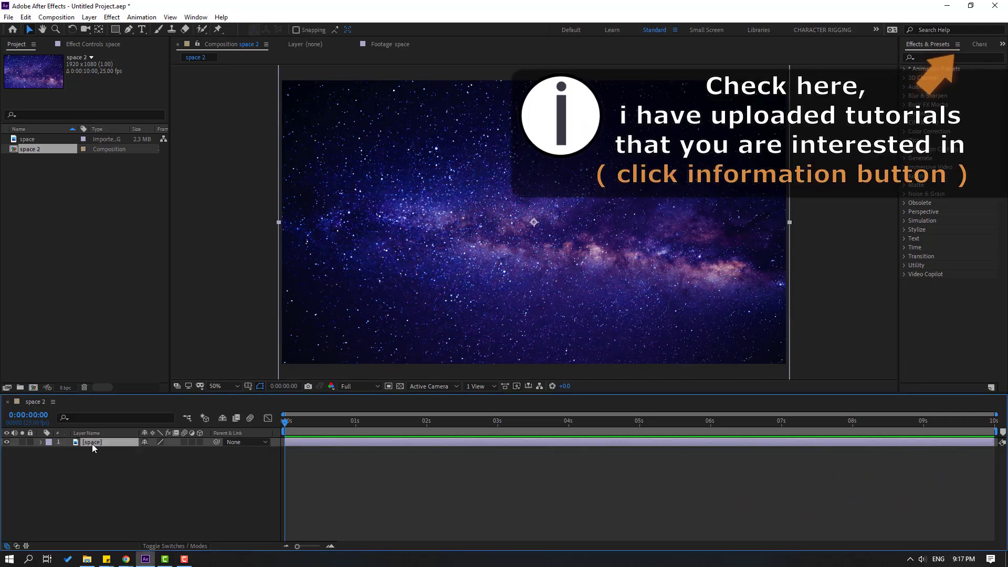
key("ctrl+d")
key("ctrl+d")
key("ctrl+d")
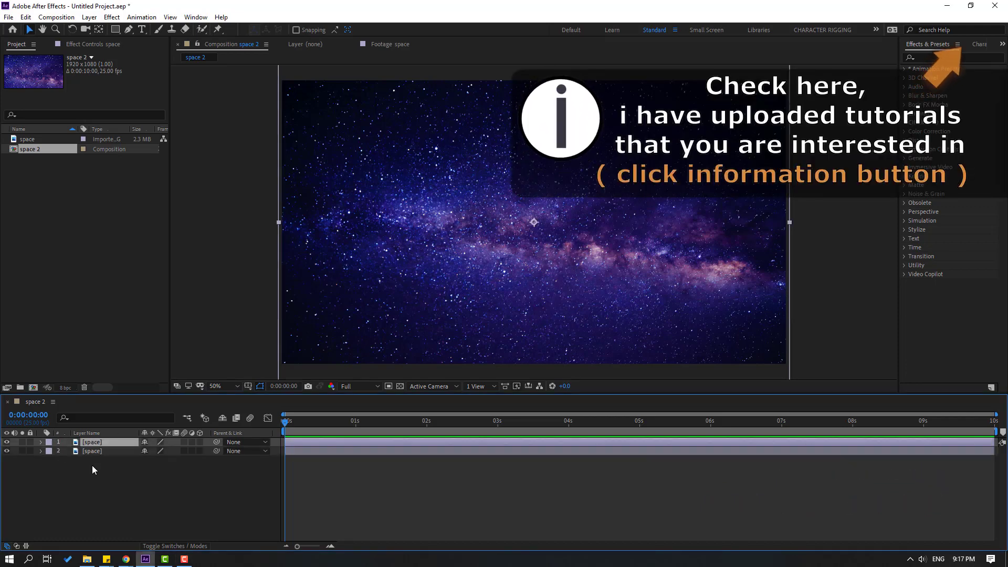
key("ctrl+d")
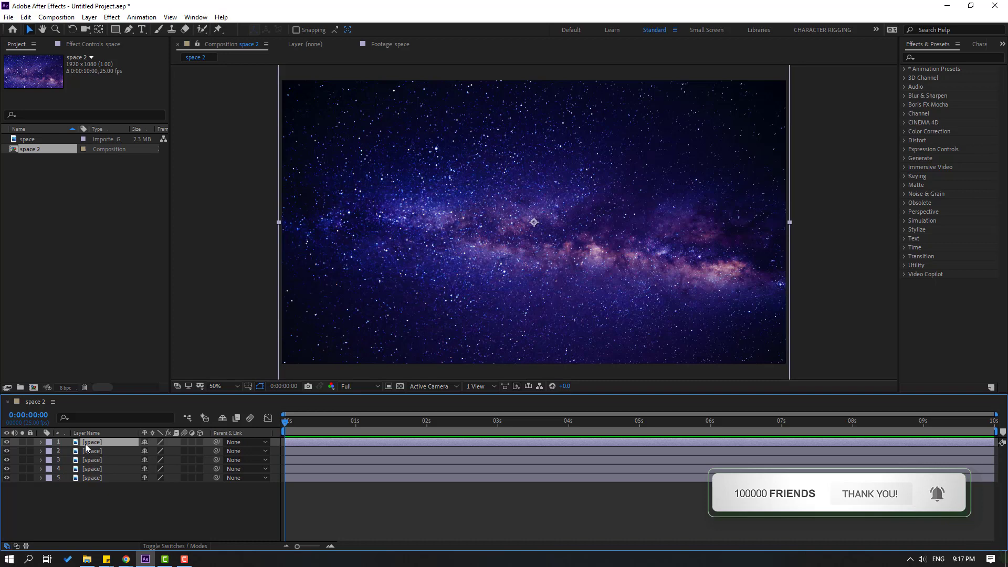
- With the Pen tool, draw a closed mask around the lower-right sky on layer 1, soloing it to check
left_click(129, 30)
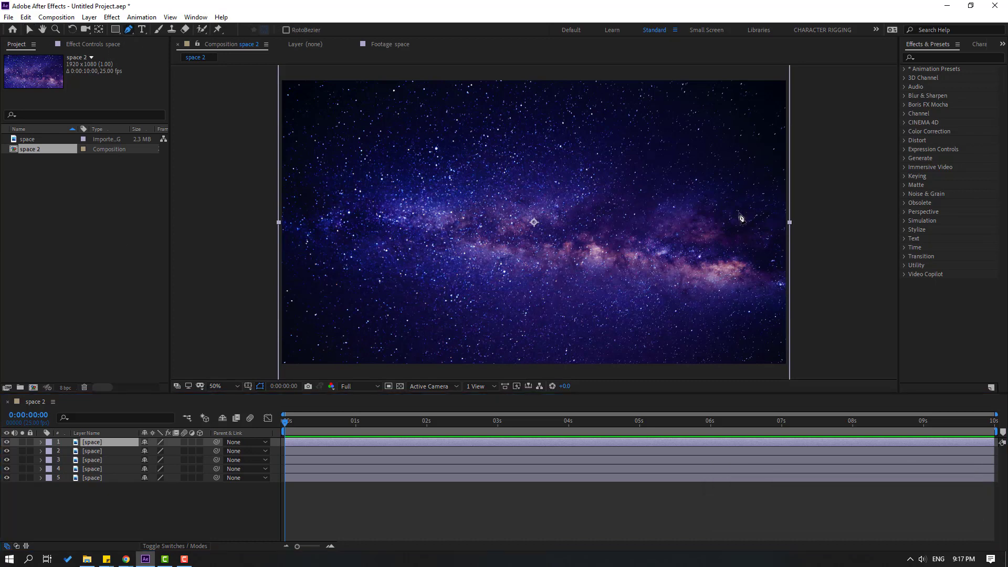
left_click_drag(740, 205, 733, 205)
left_click(679, 216)
left_click(641, 286)
left_click_drag(629, 334, 631, 339)
left_click(668, 357)
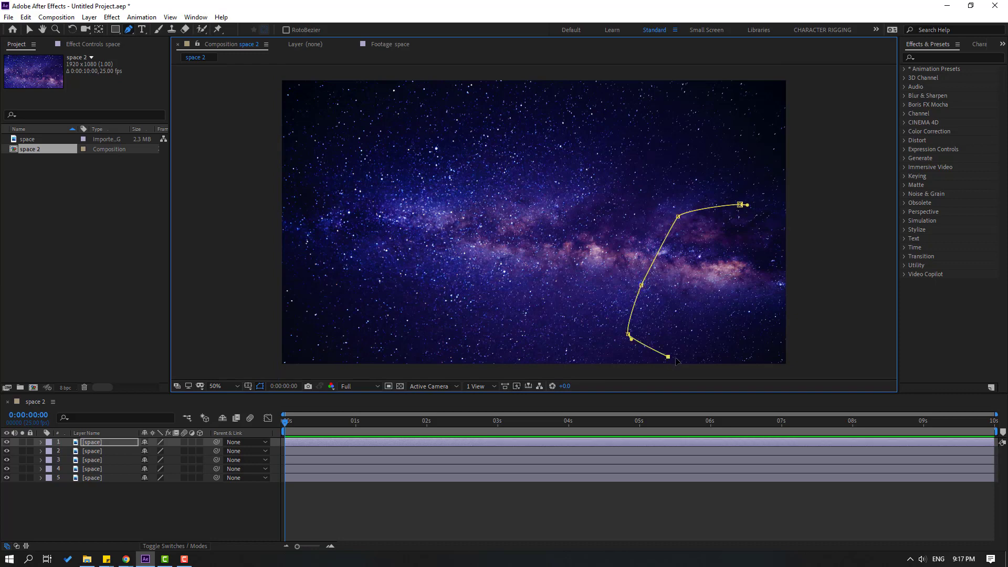
left_click(762, 359)
left_click_drag(796, 312, 799, 307)
left_click_drag(802, 235, 798, 223)
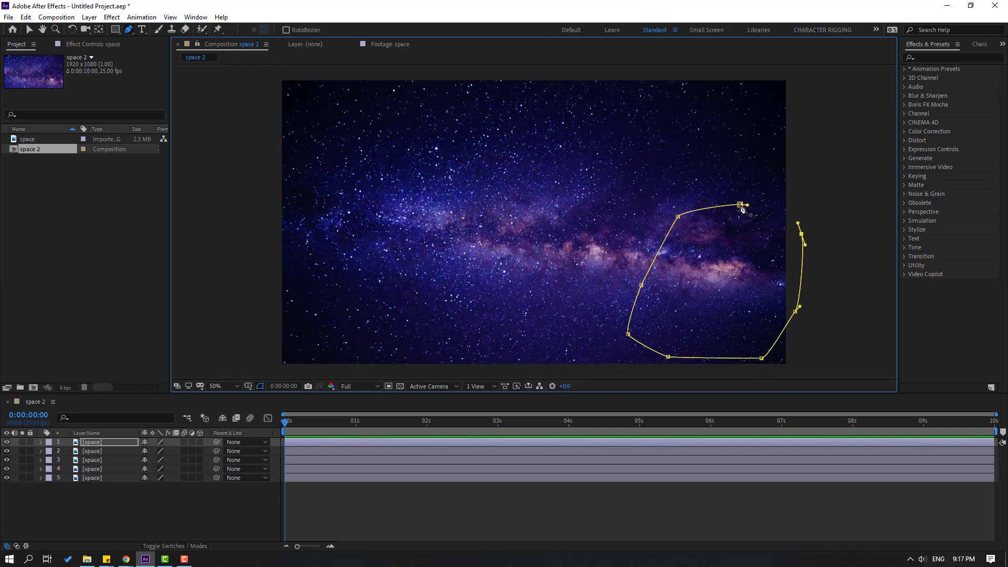
left_click(740, 204)
left_click(21, 442)
left_click(21, 442)
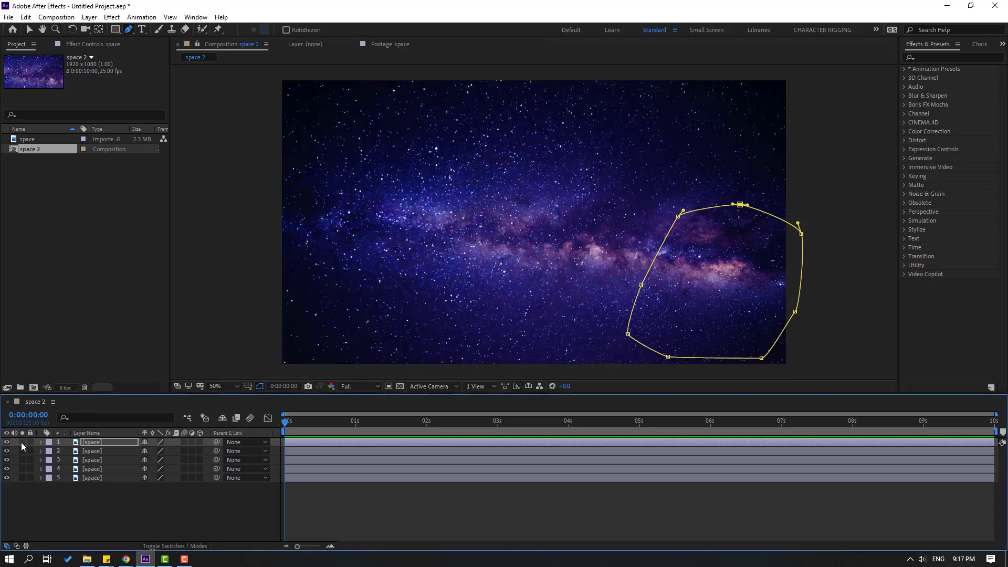
- Draw a closed curved mask around the upper-left sky region on layer 2
left_click(92, 455)
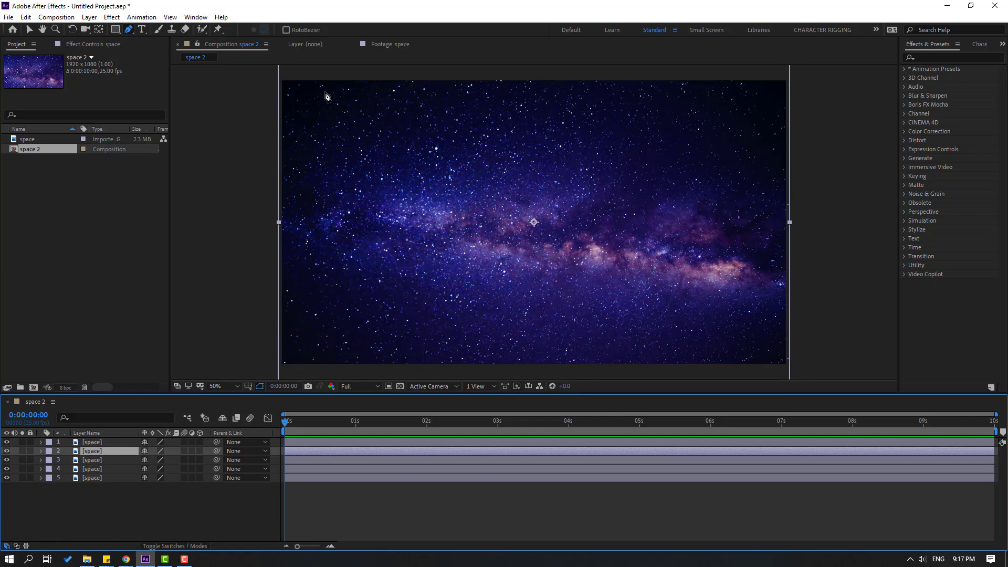
left_click_drag(327, 91, 332, 88)
left_click(310, 137)
left_click(300, 180)
left_click_drag(318, 220, 332, 226)
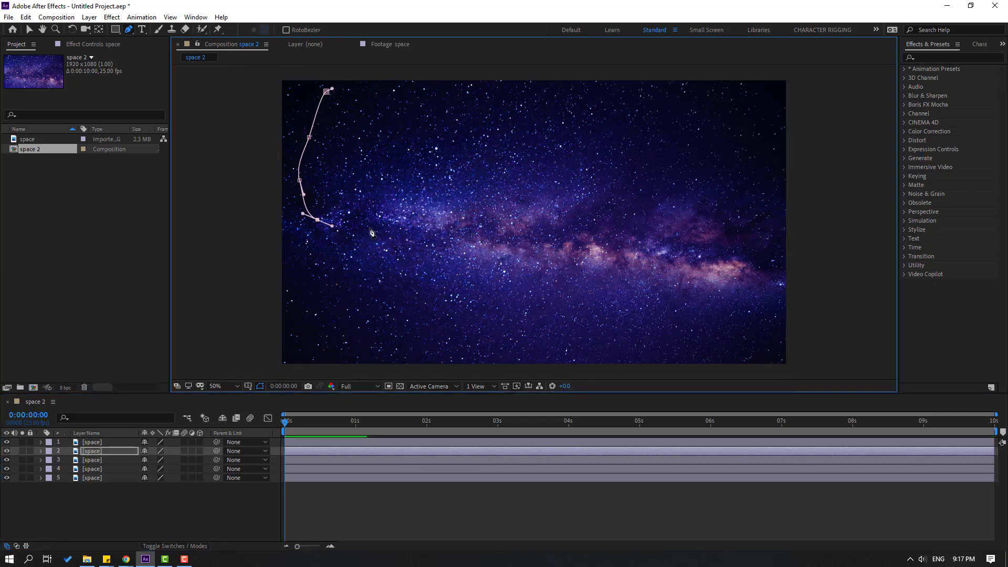
left_click_drag(404, 220, 477, 172)
left_click_drag(455, 117, 439, 113)
left_click_drag(381, 90, 374, 88)
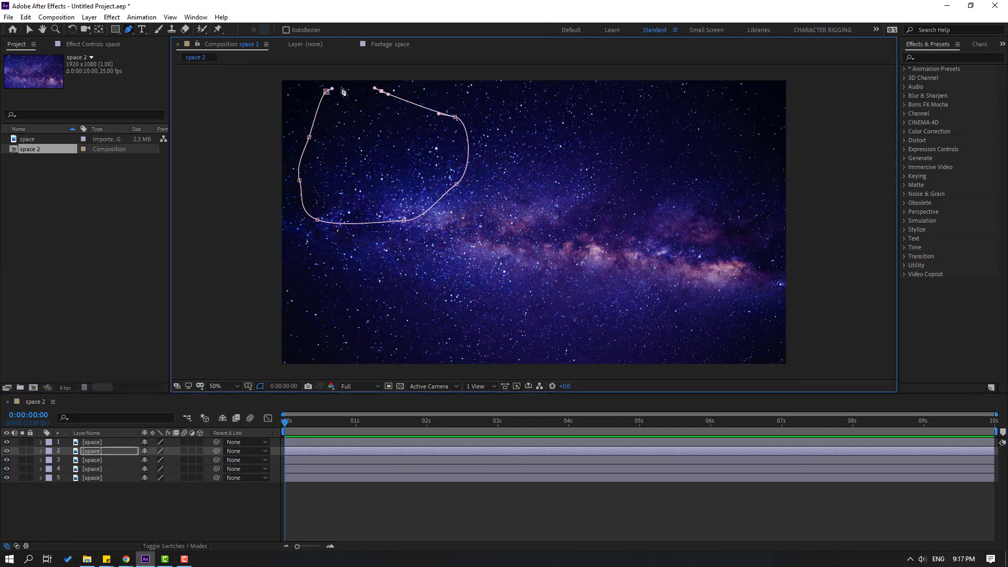
left_click(327, 92)
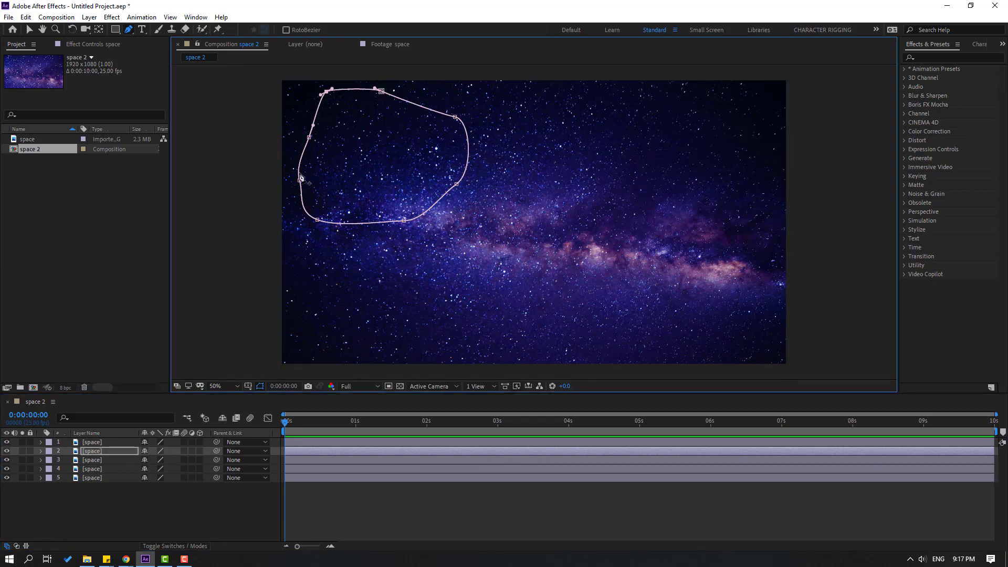
- Draw a closed curved mask around the sky just left of centre on layer 3
left_click(91, 462)
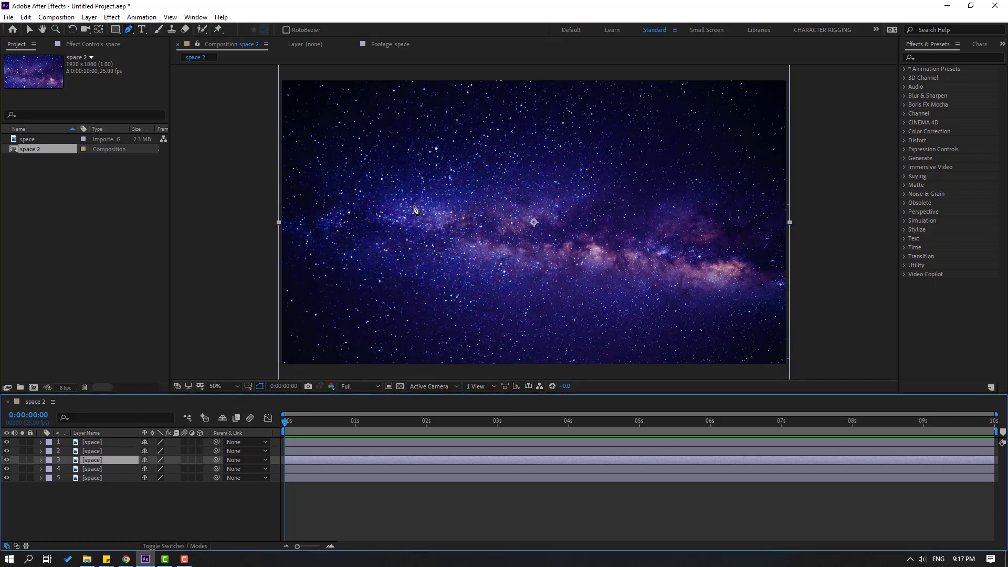
mouse_move(414, 205)
left_mouse_down()
mouse_move(392, 206)
mouse_move(367, 242)
left_mouse_up()
left_click_drag(335, 272, 332, 286)
left_click_drag(335, 322, 403, 340)
left_click(464, 323)
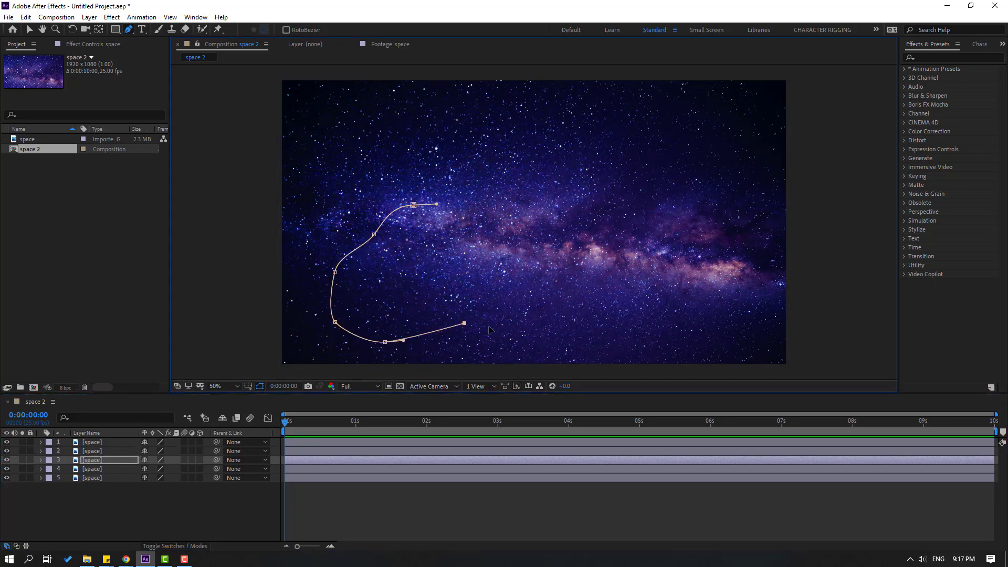
left_click_drag(548, 269, 550, 244)
left_click_drag(501, 195, 470, 194)
left_click(414, 205)
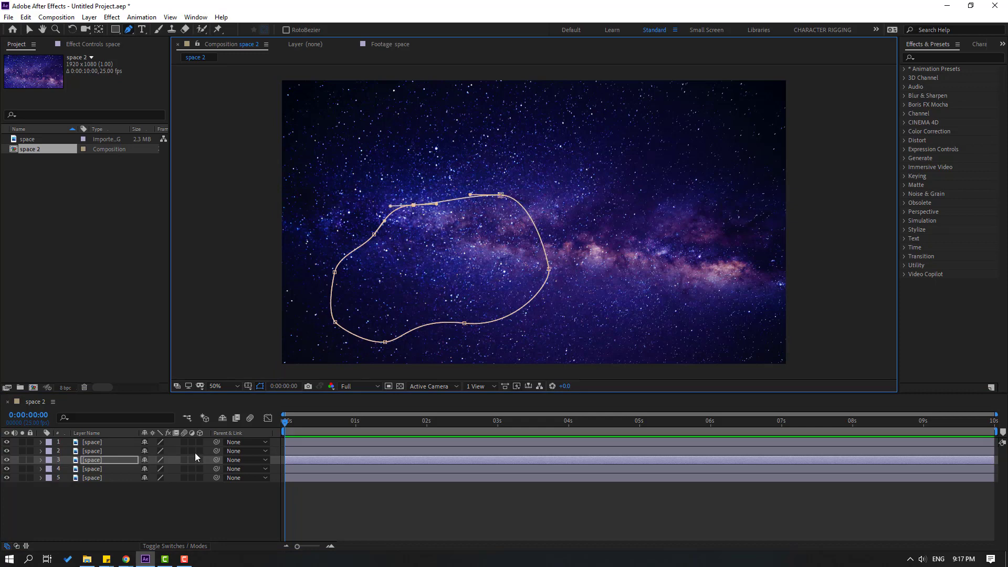
- Draw a closed curved mask around the upper-right sky region on layer 4
left_click(95, 471)
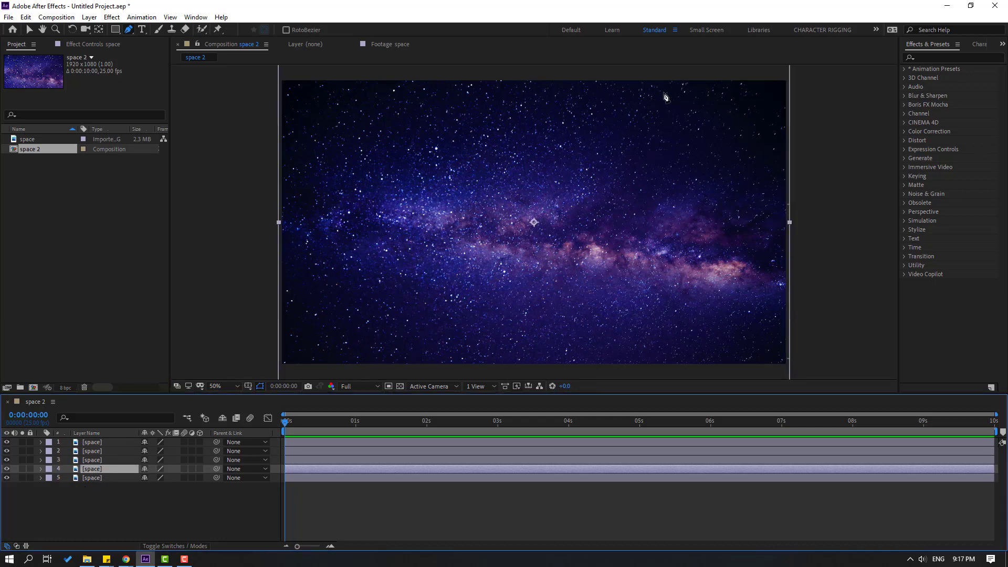
left_click_drag(664, 92, 654, 94)
left_click(632, 117)
left_click_drag(608, 157, 606, 176)
left_click_drag(640, 213, 643, 222)
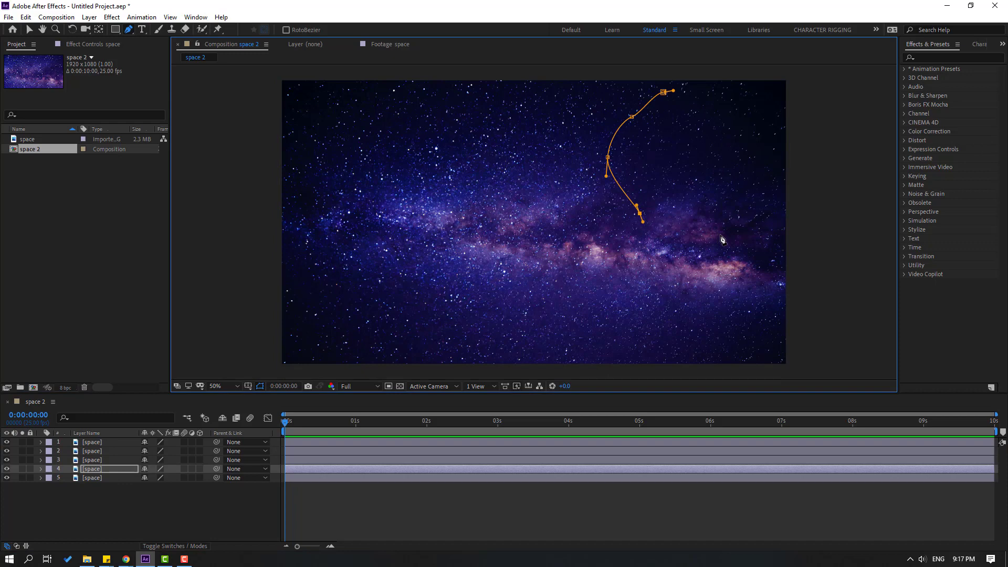
left_click(754, 227)
left_click_drag(790, 118, 780, 106)
left_click(664, 91)
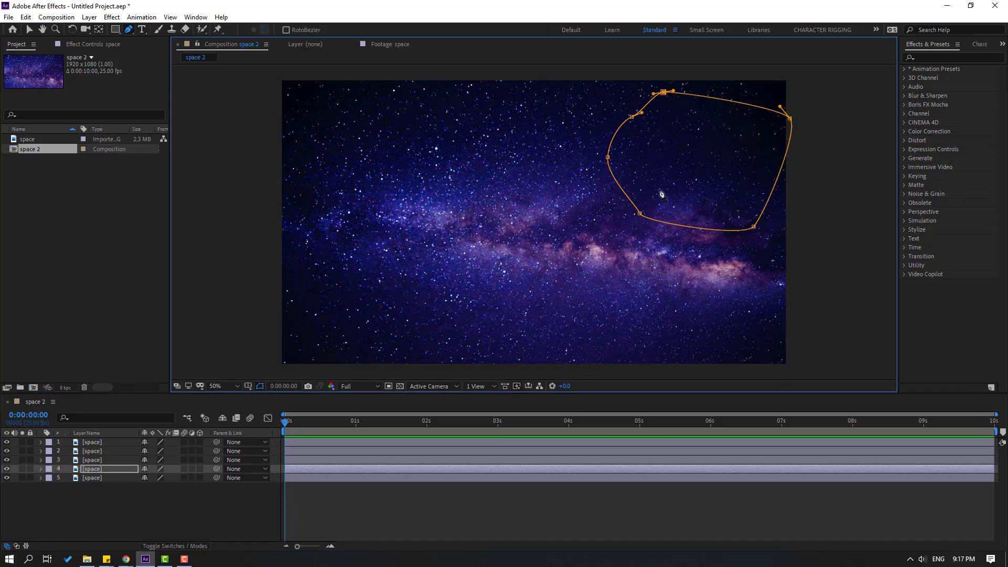
- Rename the unmasked fifth layer to 'space-MAIN'
left_click(87, 479)
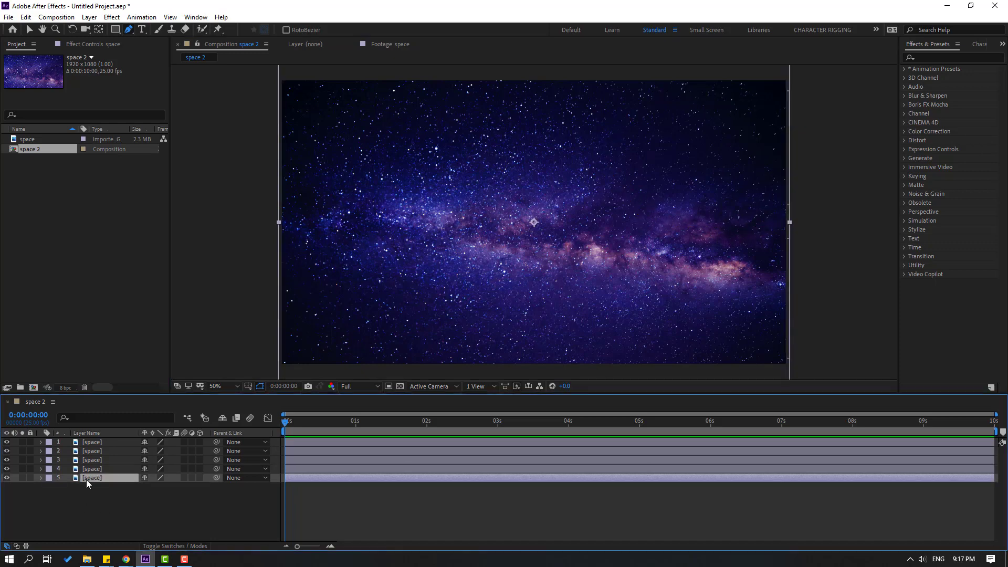
key("Return")
type("space-MAIN")
key("Return")
- Make all five layers 3D and set the preview resolution to Quarter
key("ctrl+a")
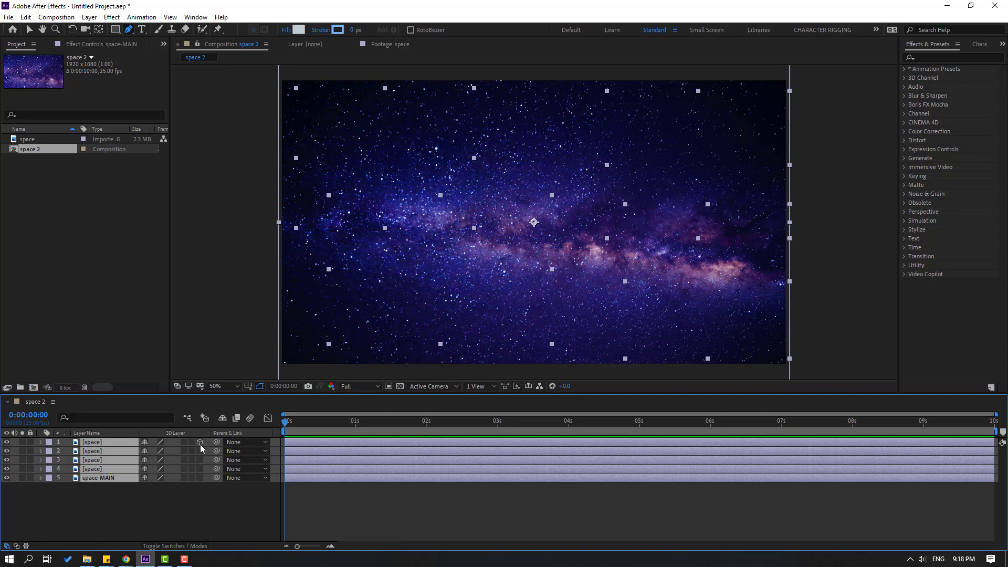
left_click_drag(200, 444, 199, 472)
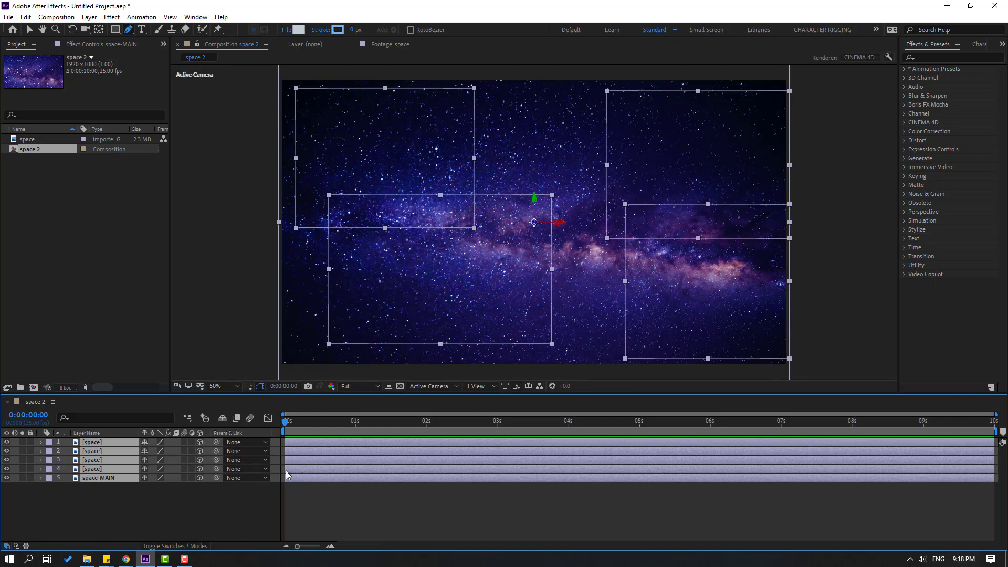
left_click(359, 385)
left_click(359, 446)
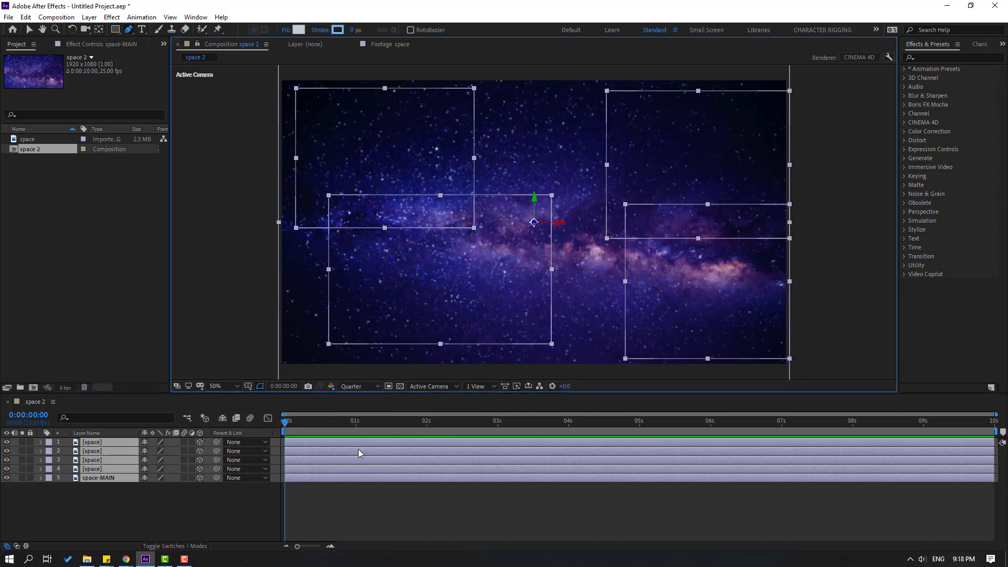
- Reveal the masks of layers 1–4 and set layer 1's Mask Feather to 50 pixels
left_click(59, 507)
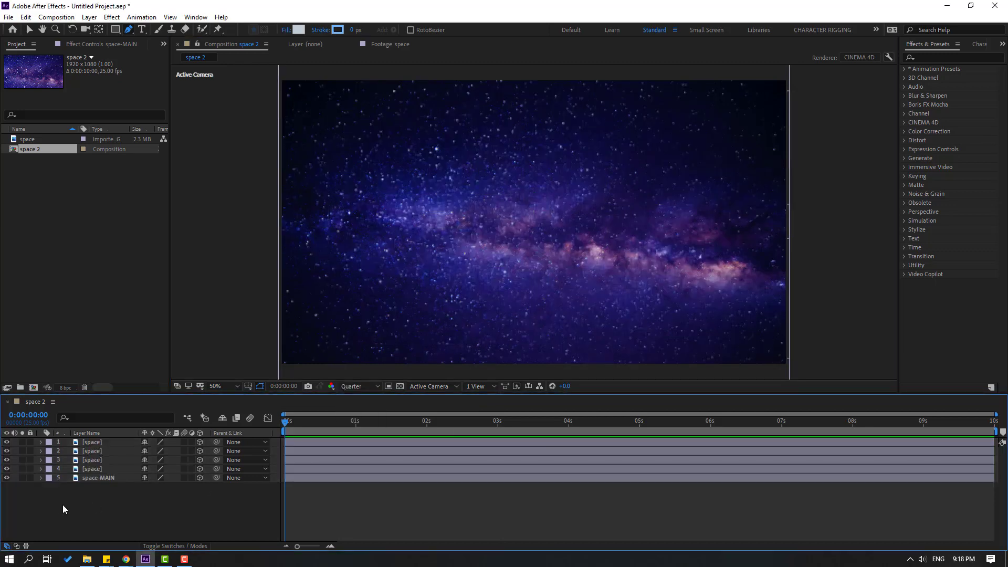
left_click(95, 443)
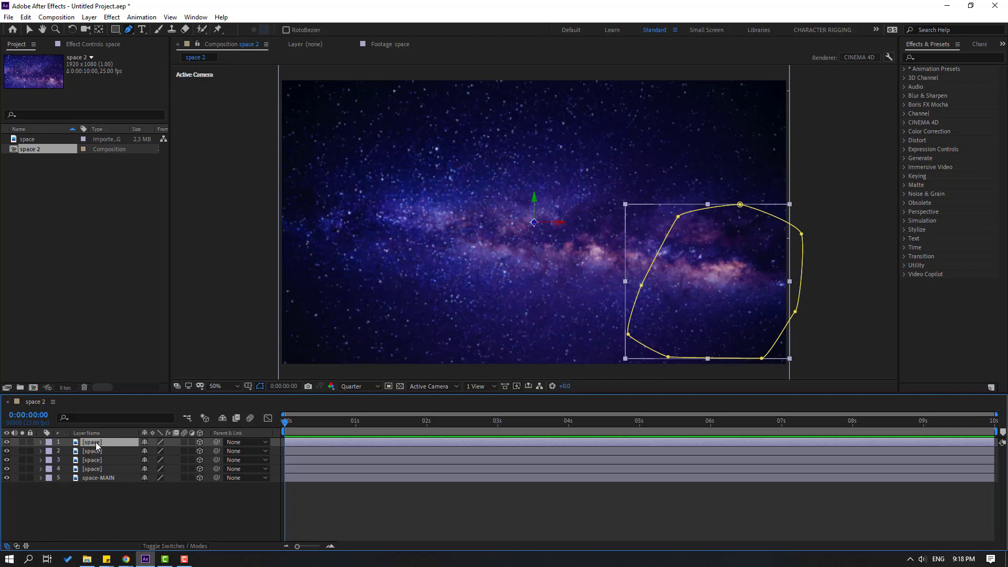
left_click(100, 471, "shift")
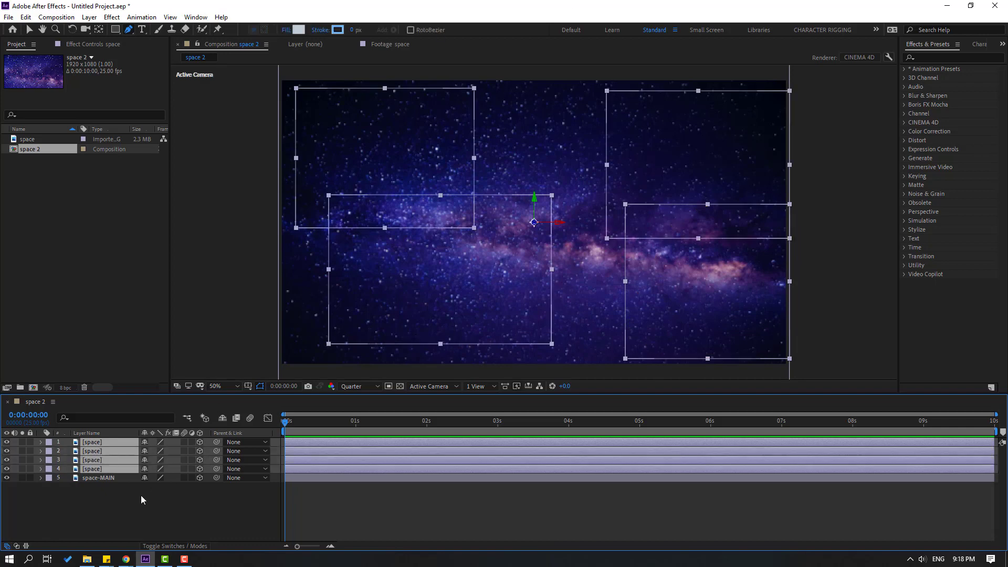
key("m")
key("m")
left_click(153, 473)
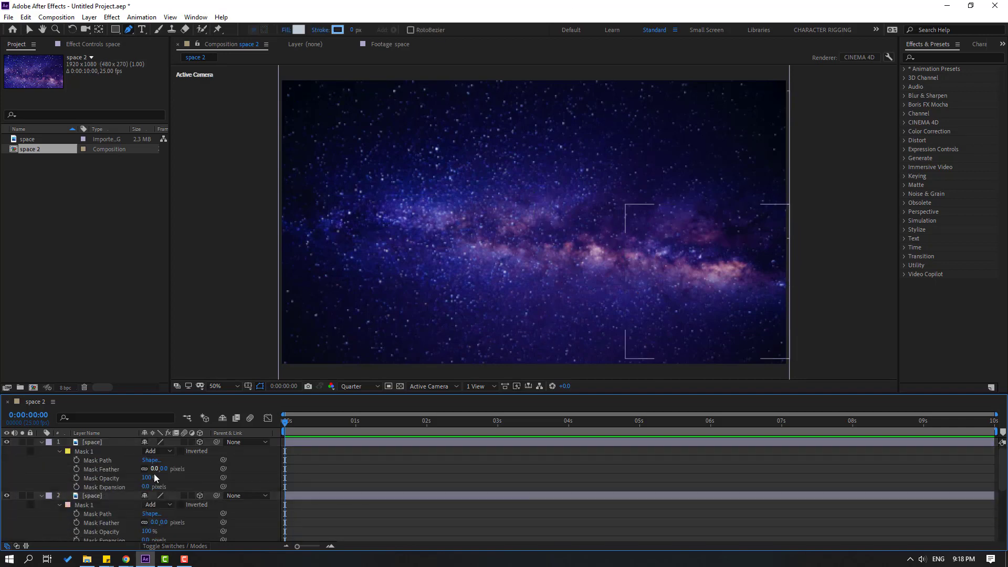
type("50")
key("Return")
- Solo layer 1 to check its soft edge, keeping its feather at 50 pixels
left_click(22, 443)
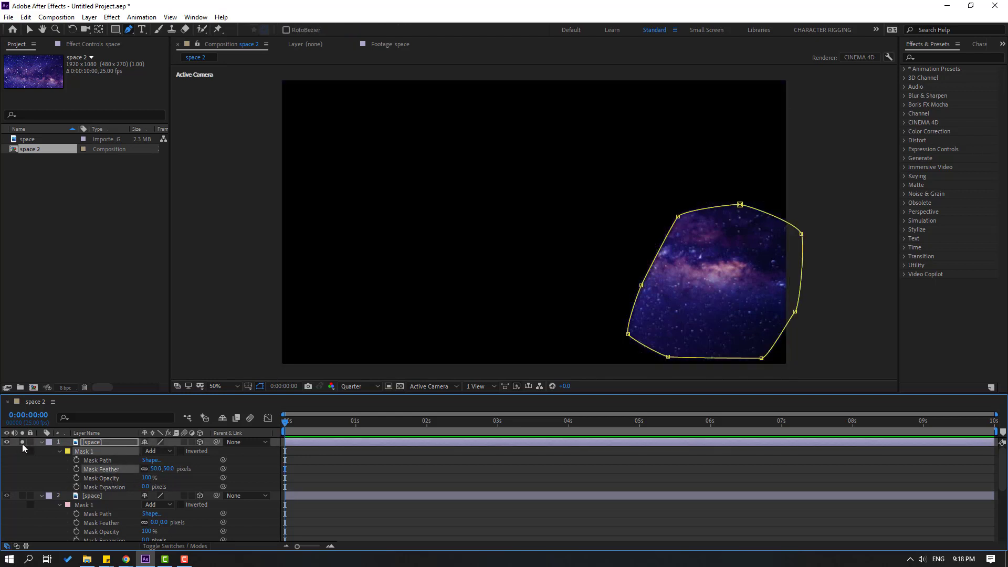
left_click(14, 477)
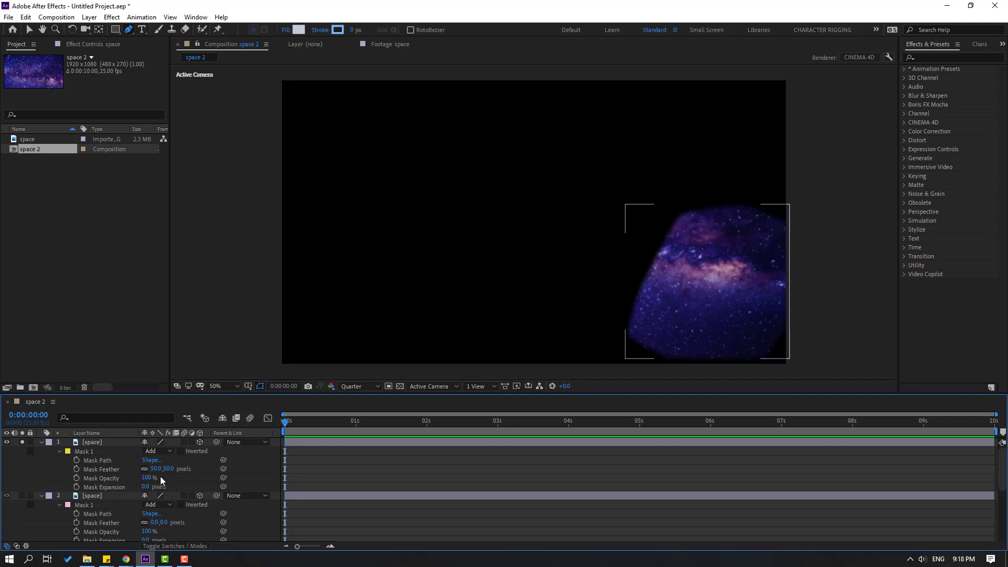
left_click_drag(156, 468, 301, 472)
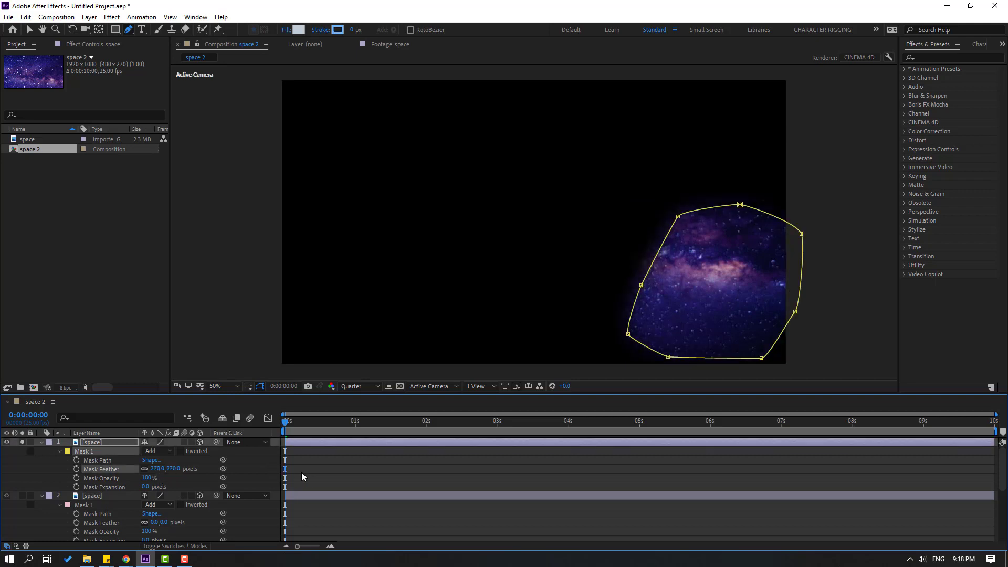
left_click(251, 473)
type("50")
key("Return")
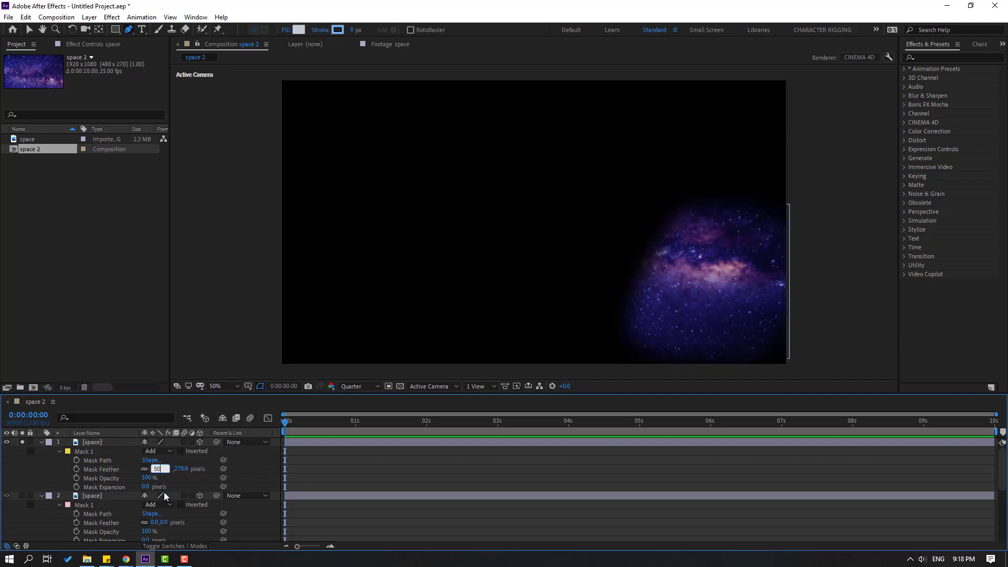
left_click(121, 471)
left_click(22, 442)
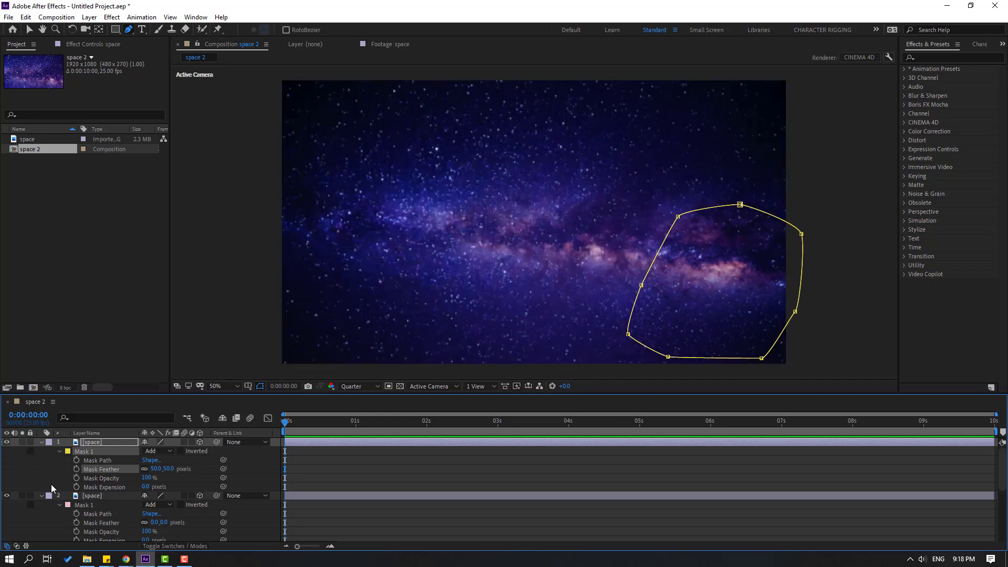
- Set layer 2's Mask Feather to 50 pixels and solo it to check the edge
scroll(69, 493, "down", 1)
left_click(96, 469)
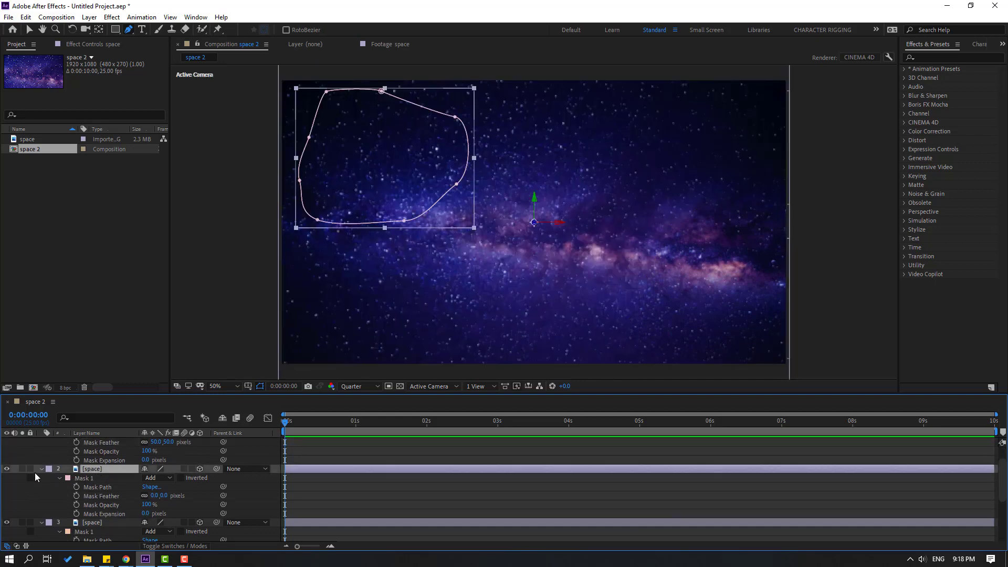
left_click(22, 468)
left_click(153, 496)
type("50")
key("Return")
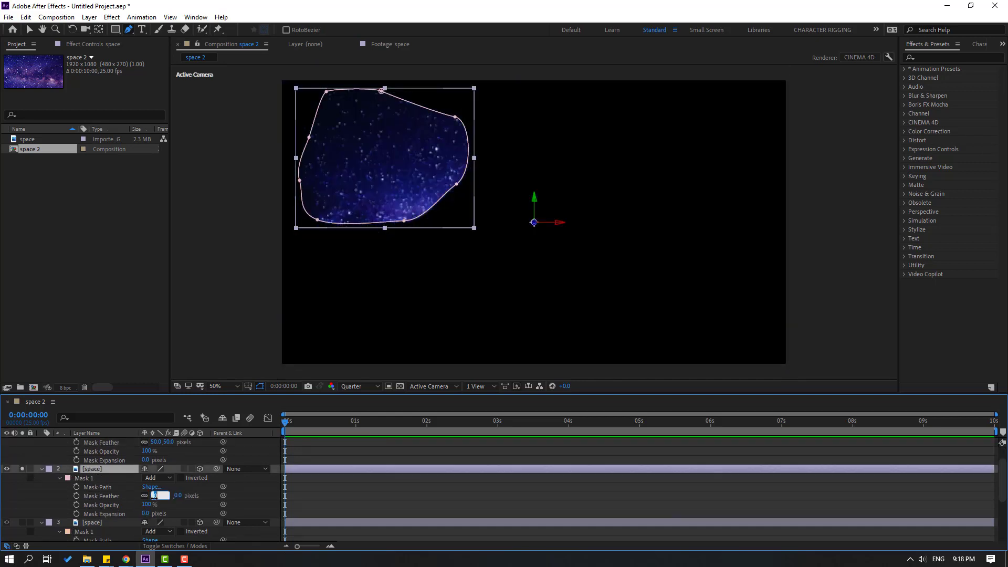
left_click(35, 494)
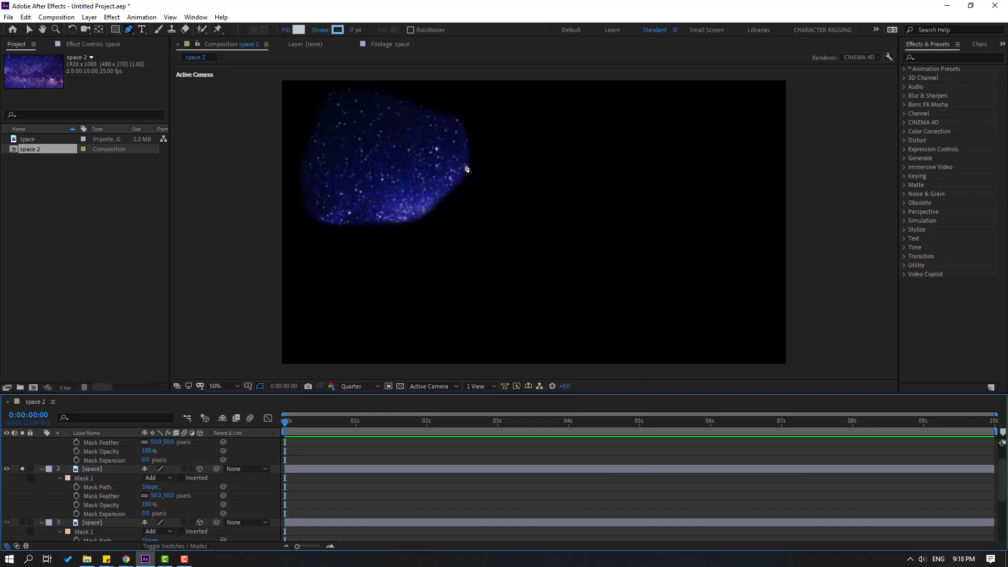
left_click(29, 31)
left_click(90, 511)
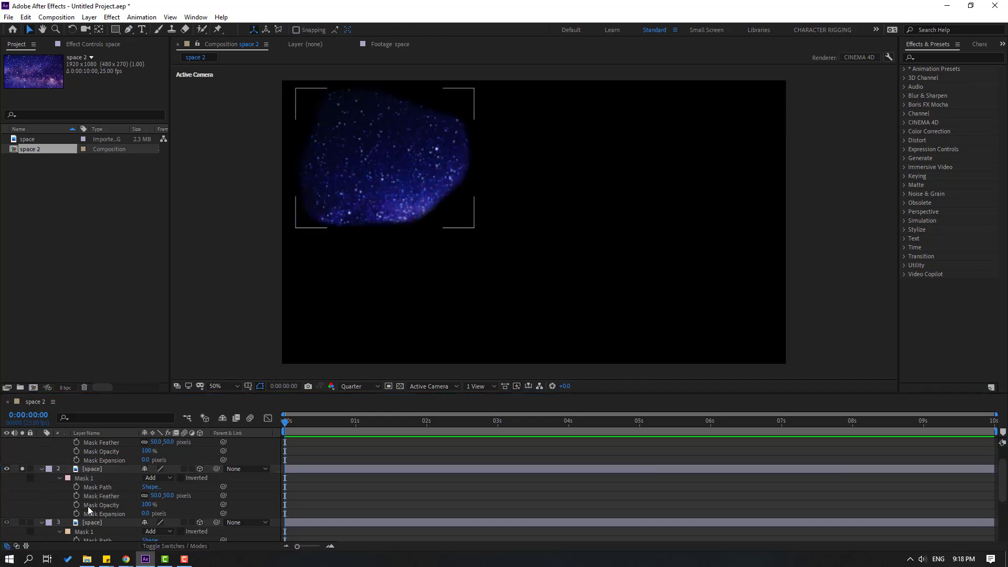
- Inspect the masks on layers 3 and 4, then collapse all layers' properties
scroll(91, 511, "down", 1)
left_click(83, 505)
scroll(48, 487, "down", 1)
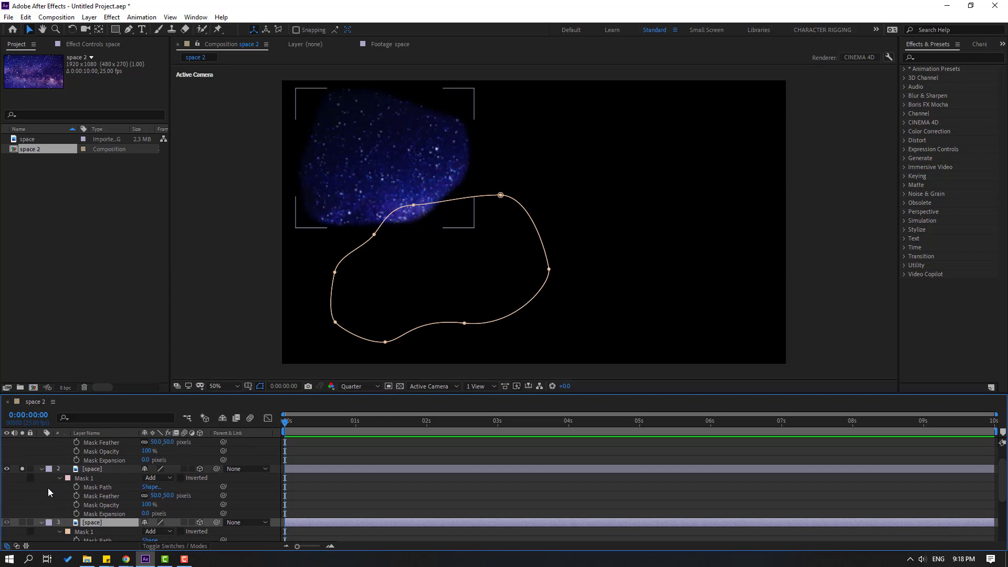
key("ctrl+t")
scroll(125, 532, "down", 1)
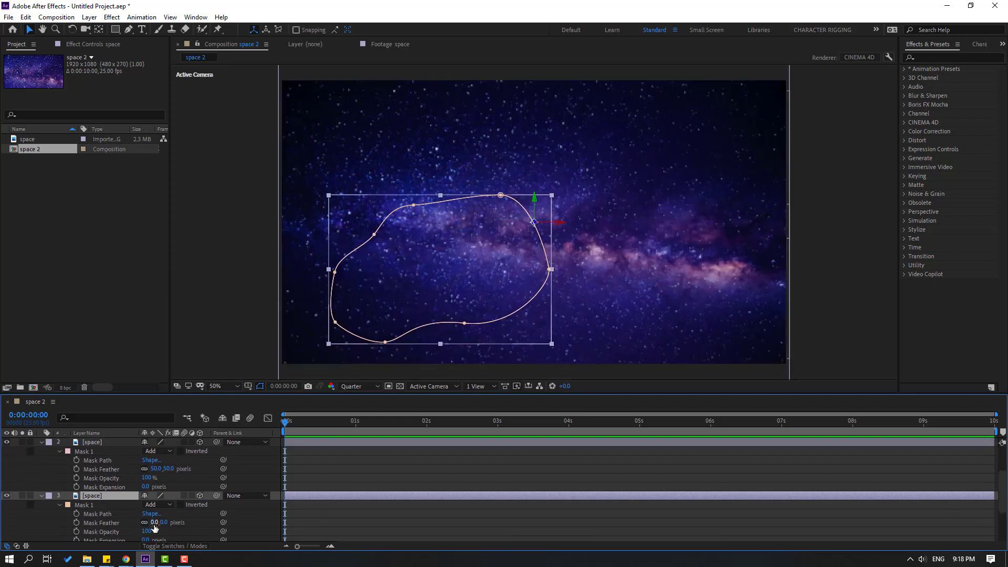
left_click(113, 506)
scroll(113, 506, "down", 1)
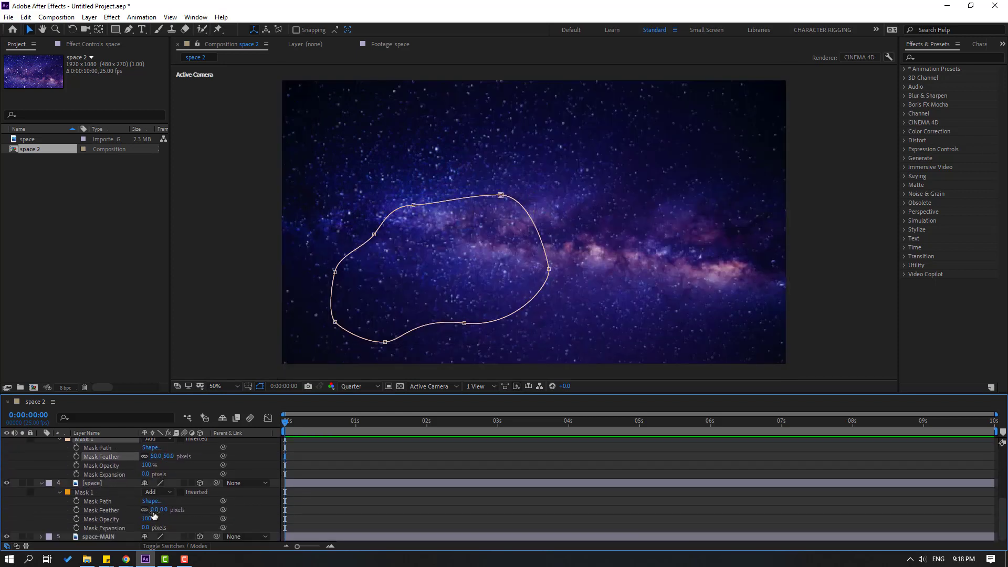
left_click(99, 520)
scroll(62, 496, "up", 5)
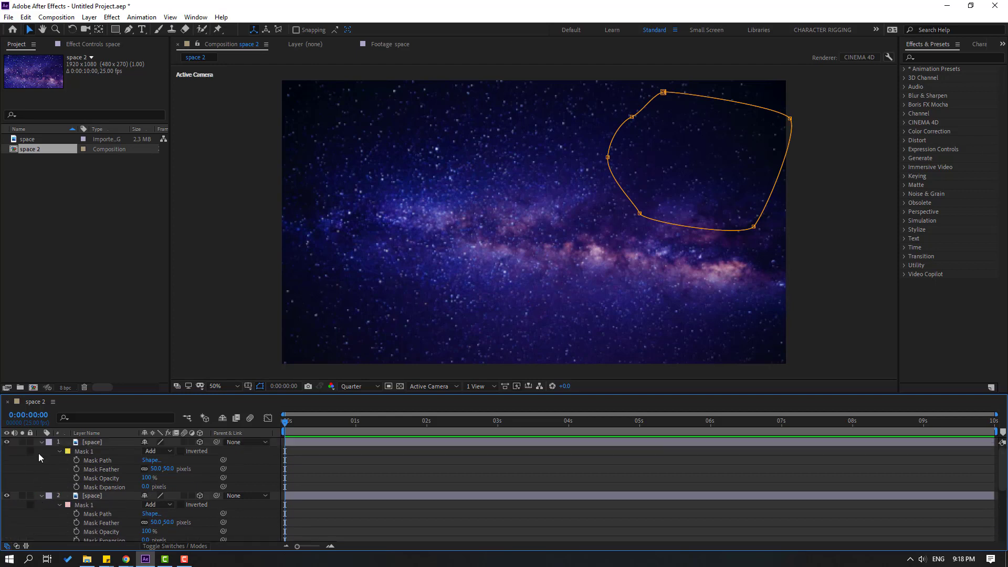
key("ctrl+a")
key("u")
left_click(125, 519)
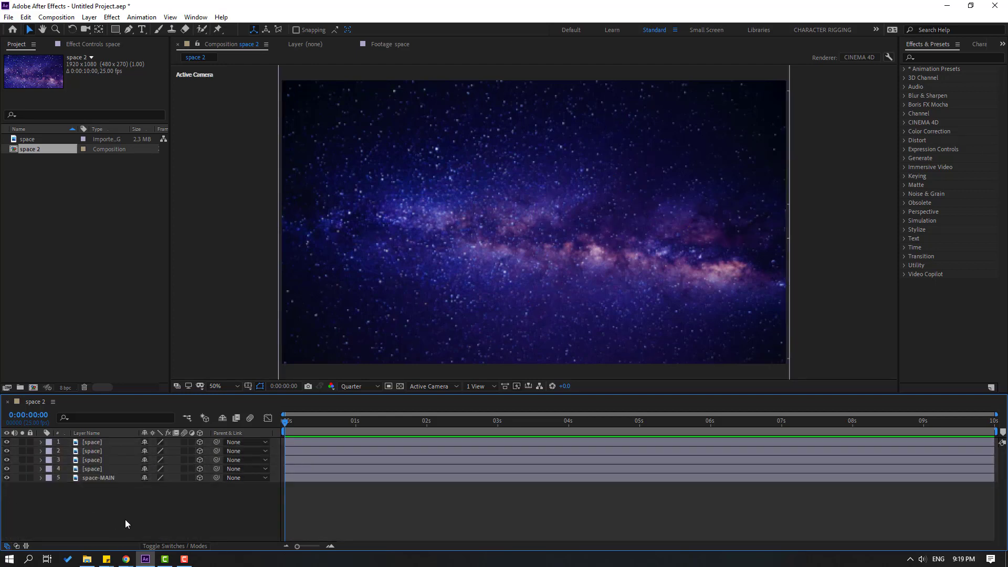
- Switch to Top view at 12.5% zoom and show Position for all five layers
left_click(428, 387)
left_click(423, 434)
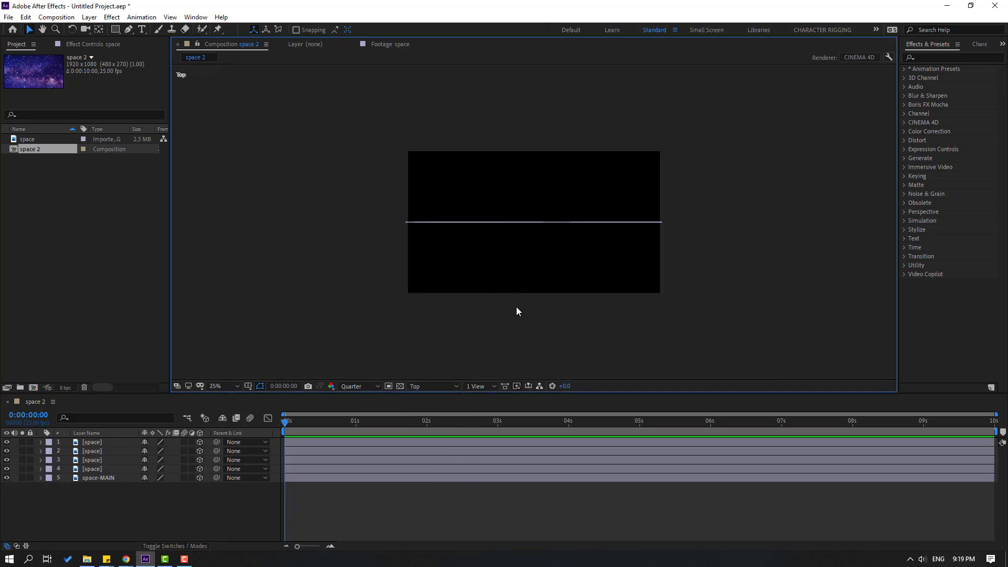
key("comma")
left_click_drag(81, 533, 111, 439)
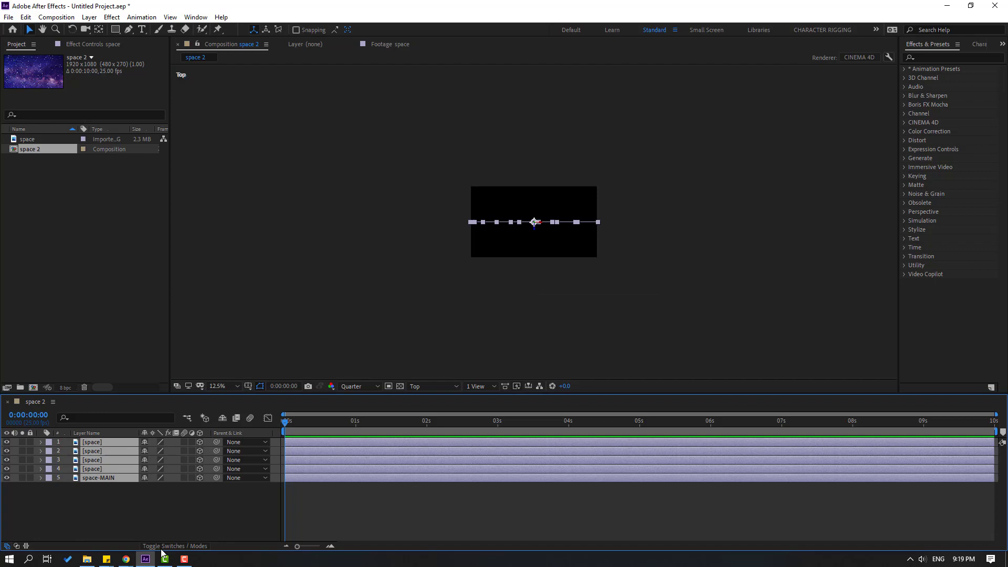
key("p")
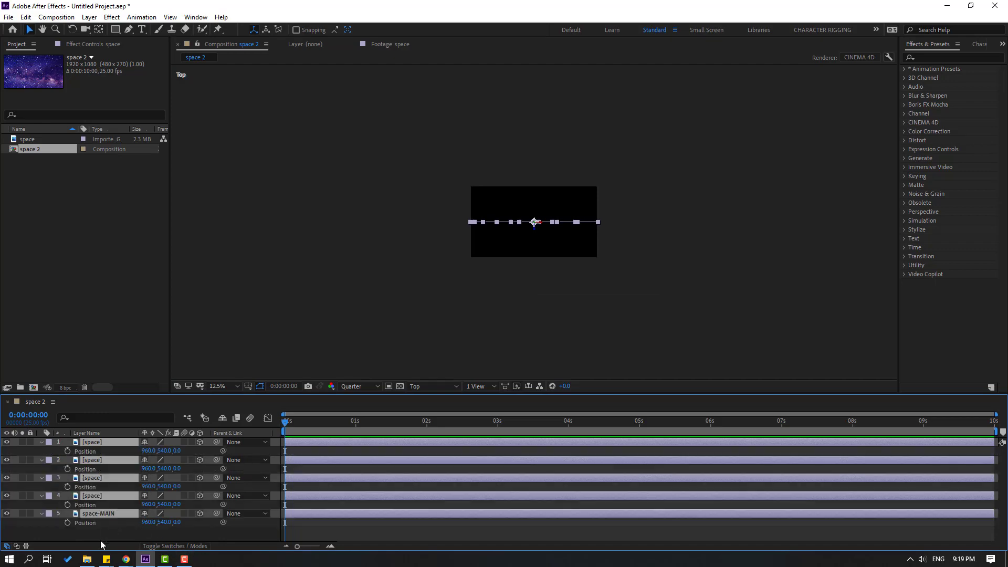
left_click(101, 537)
- Push space-MAIN back to a Z depth of 4770
left_click(107, 515)
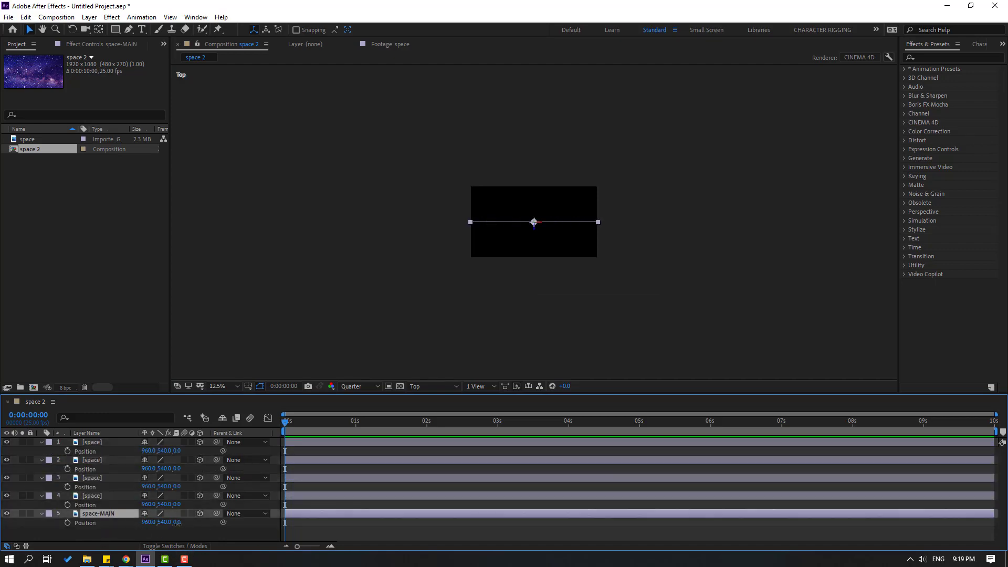
left_click_drag(177, 522, 636, 198)
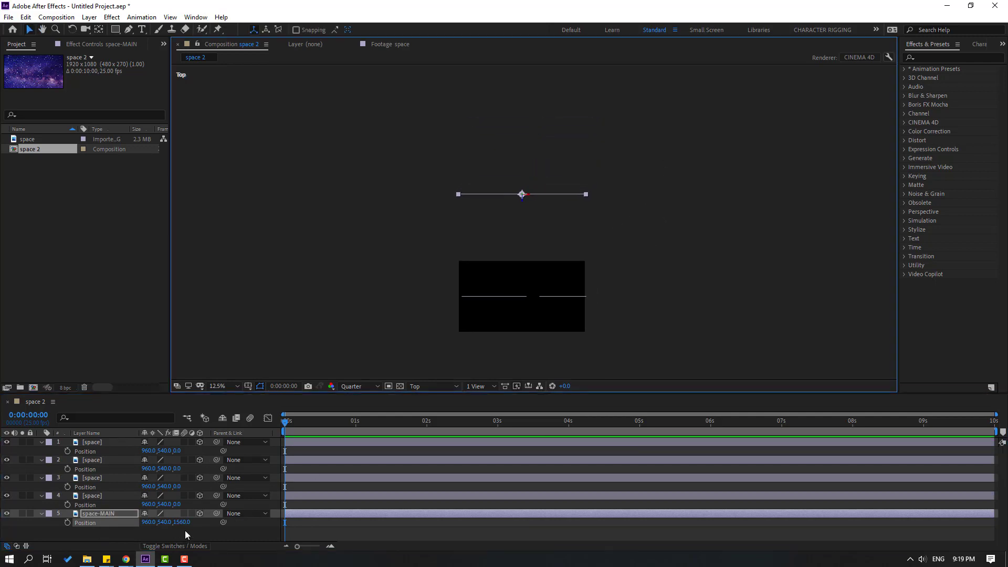
left_click_drag(185, 529, 253, 464)
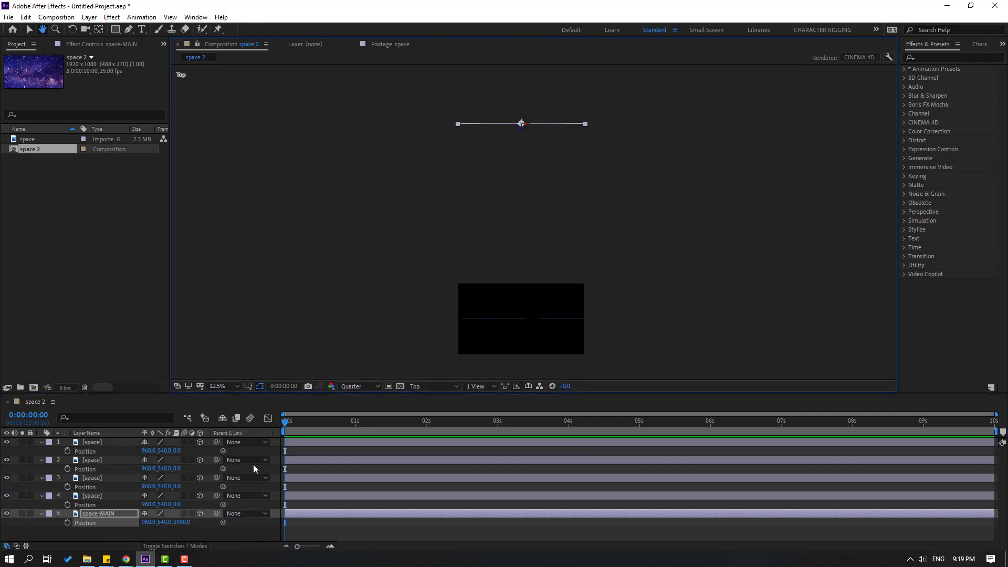
key("v")
left_click_drag(191, 518, 311, 448)
scroll(499, 265, "down", 1)
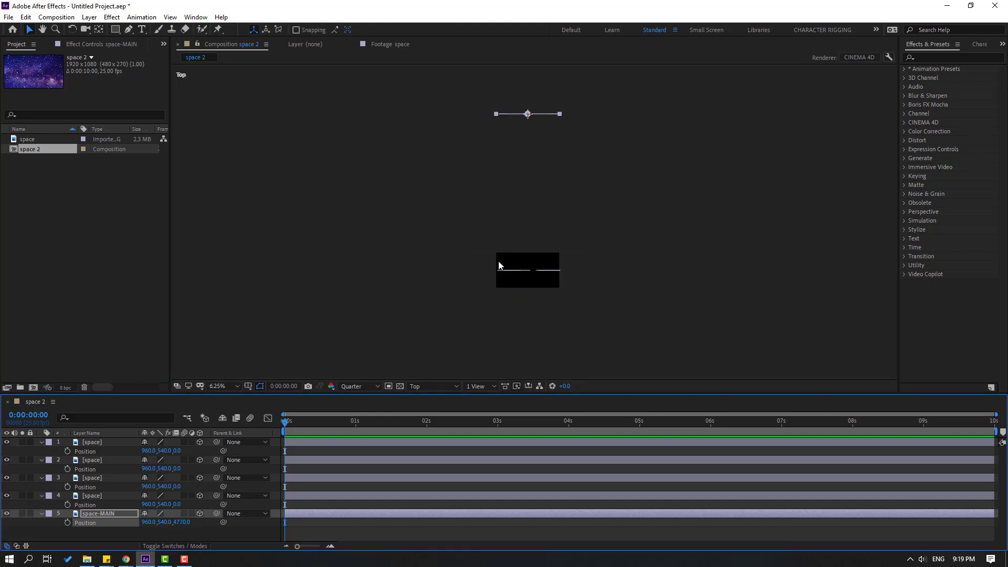
- Push layers 4, 3 and 2 back to Z depths of 3580, 2530 and 1202
left_click(96, 496)
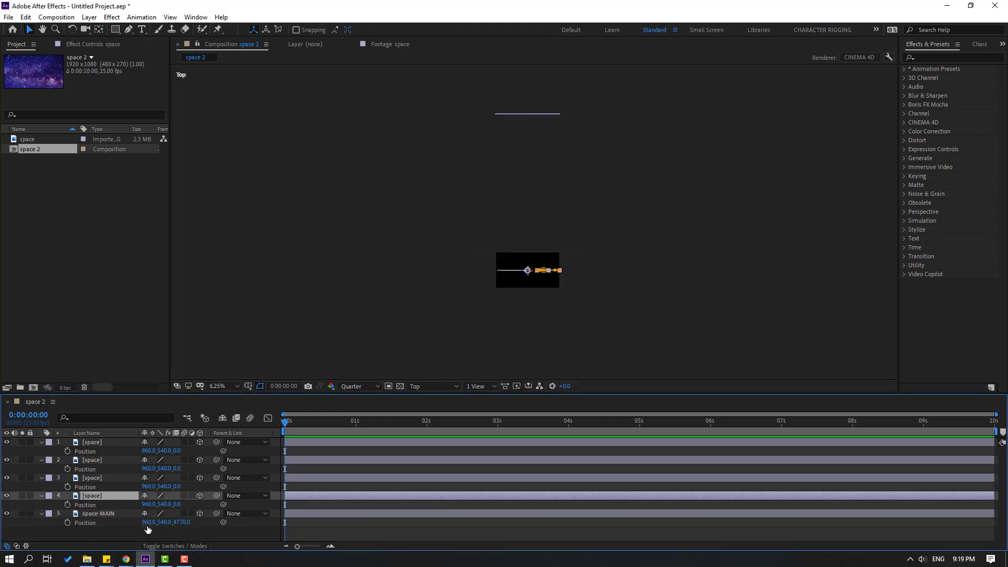
left_click_drag(185, 507, 341, 476)
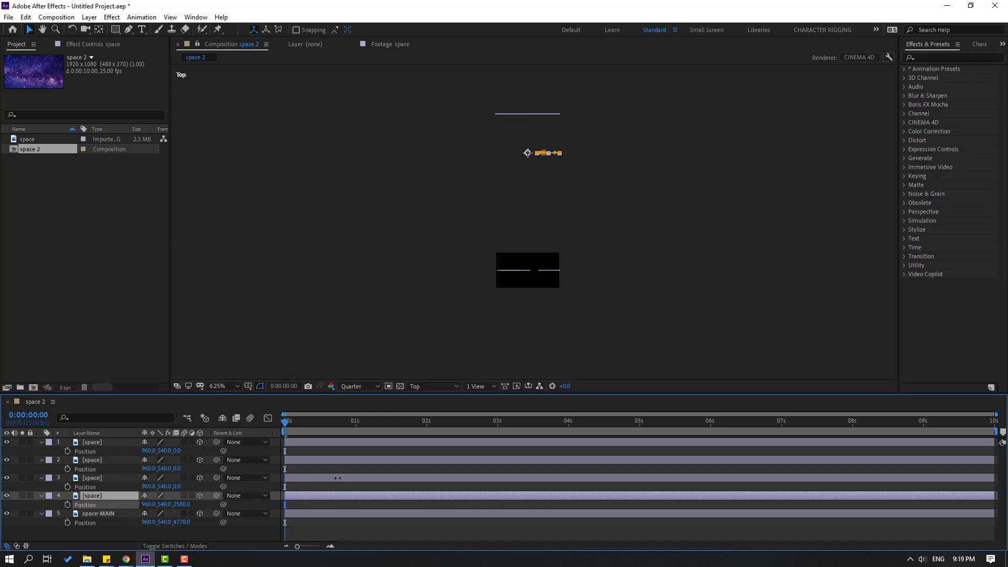
left_click(99, 480)
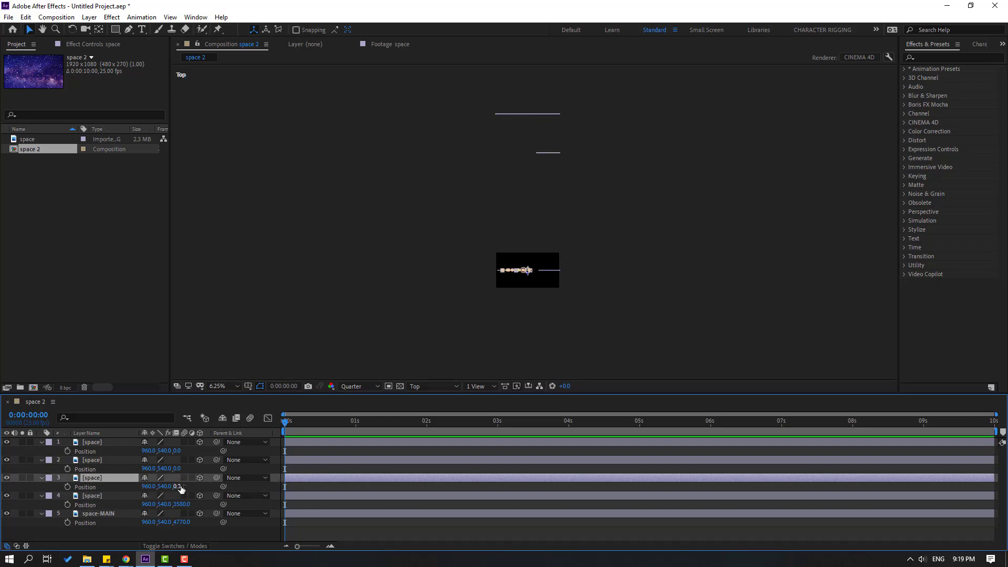
left_click_drag(180, 489, 305, 478)
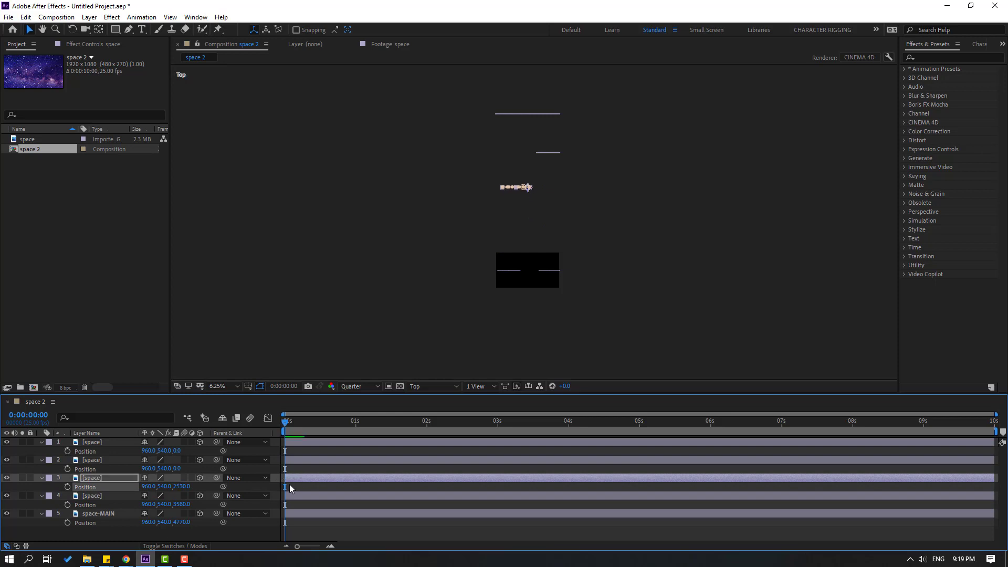
left_click(97, 461)
left_click_drag(179, 471, 644, 390)
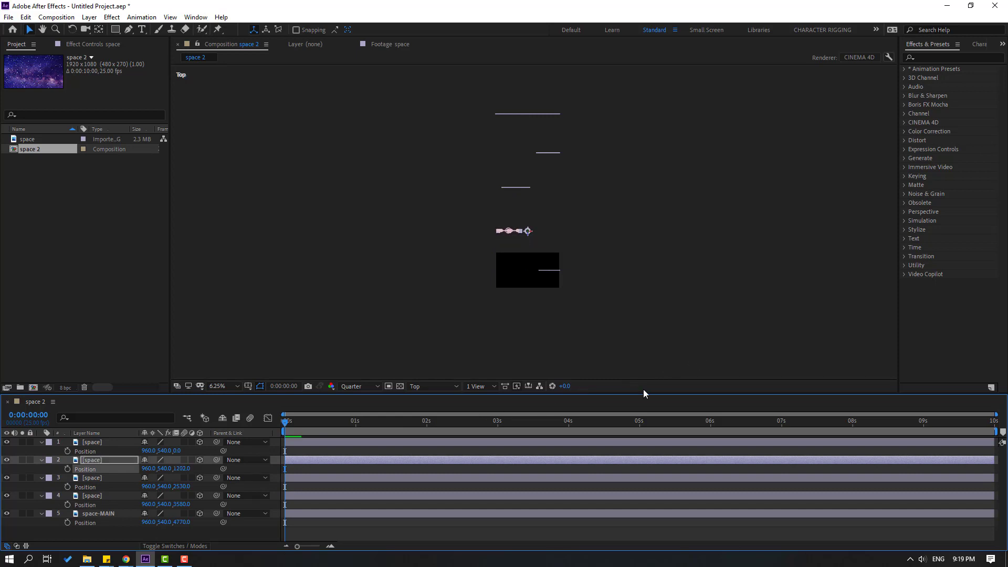
left_click(210, 387)
- Fit the viewer, switch to Active Camera view, and show Scale for all five layers
left_click(235, 199)
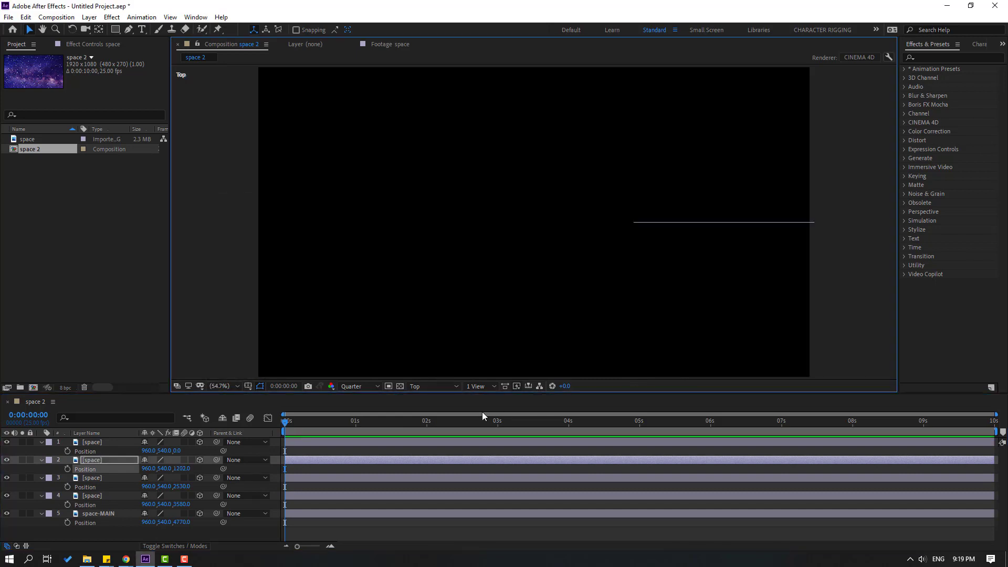
left_click(425, 386)
left_click(447, 398)
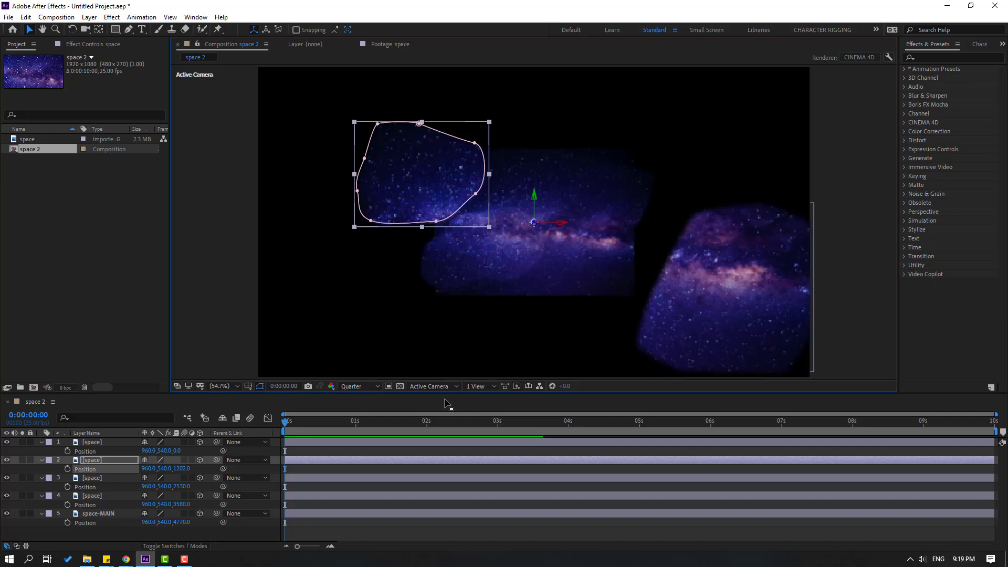
left_click(88, 530)
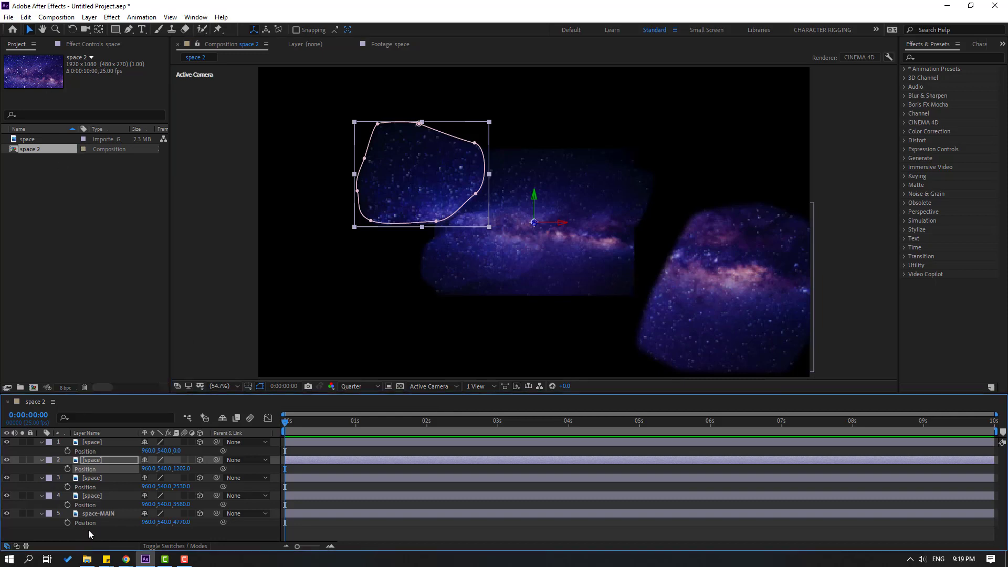
left_click_drag(89, 534, 31, 439)
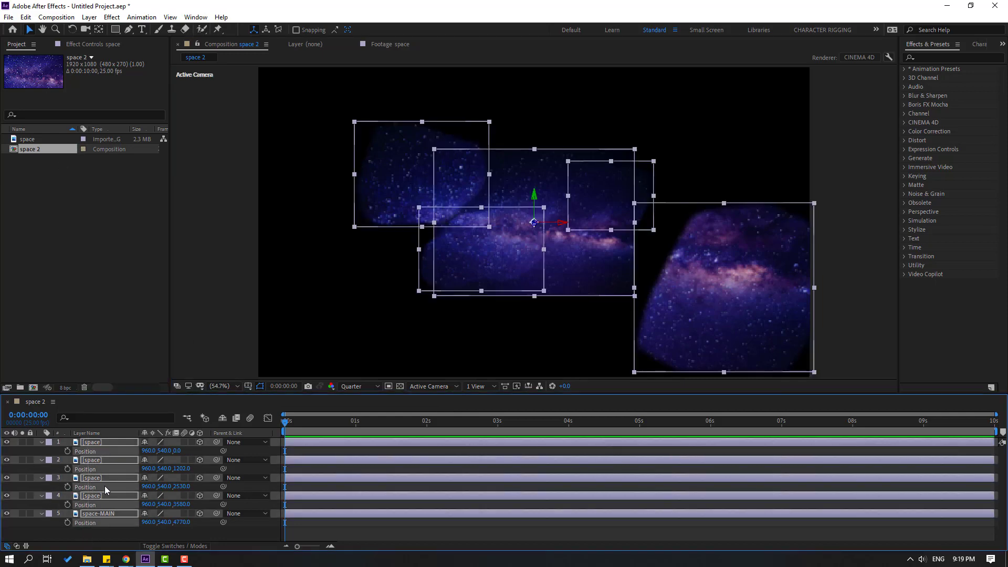
key("s")
left_click(122, 537)
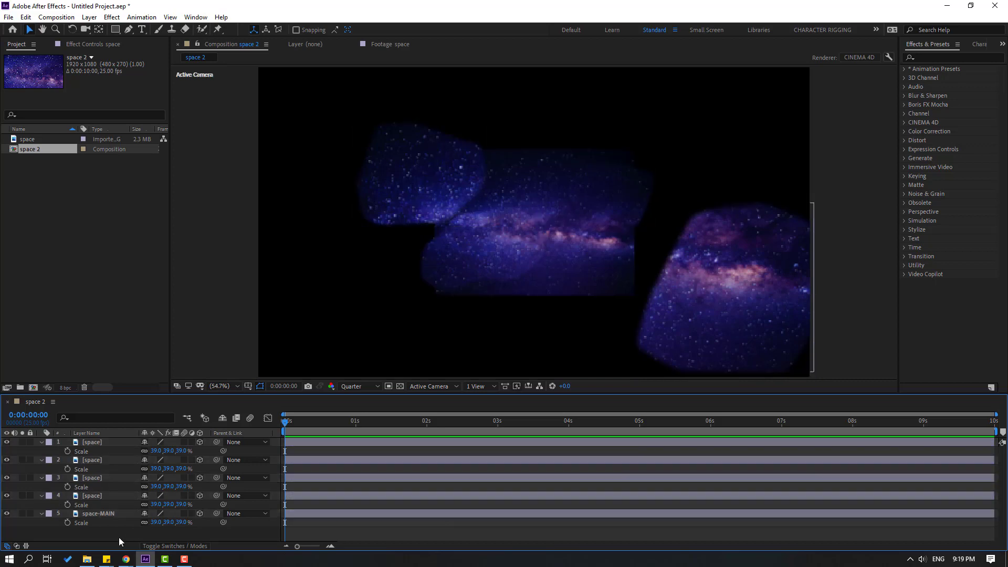
- Scale layers 5 to 1 to 108%, 106%, 99%, 81% and 43%
left_click_drag(156, 522, 188, 522)
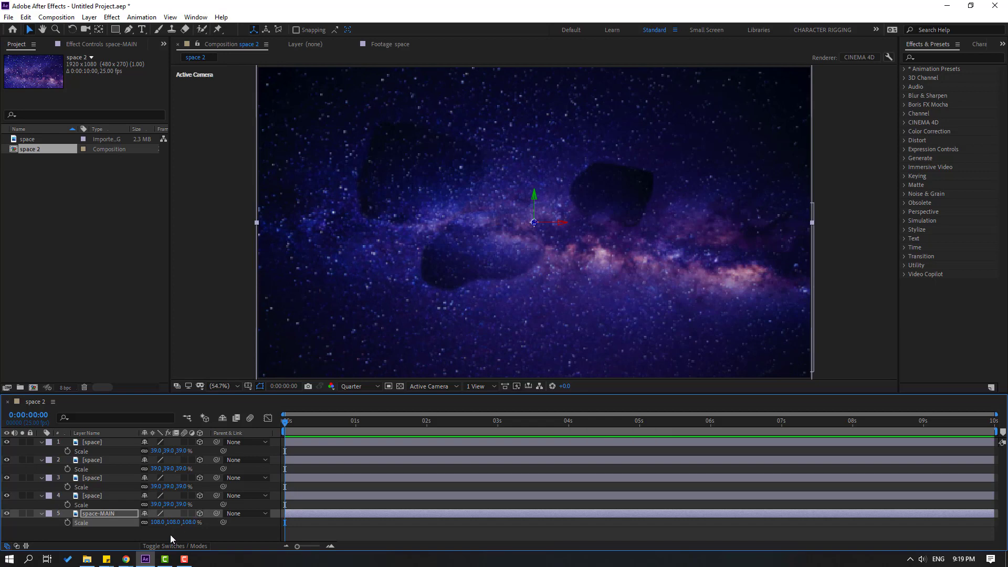
left_click(90, 497)
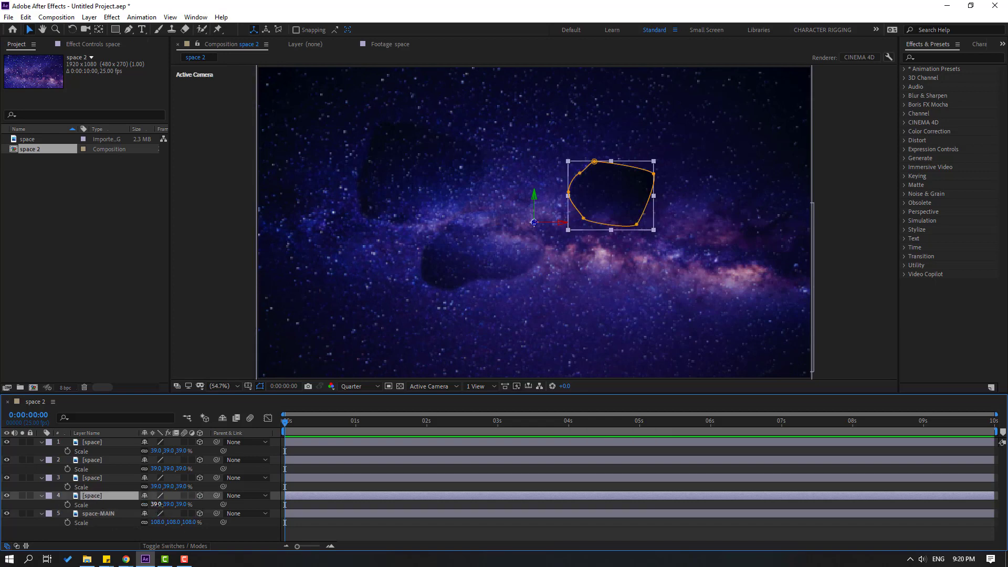
left_click_drag(157, 505, 184, 483)
left_click(161, 489)
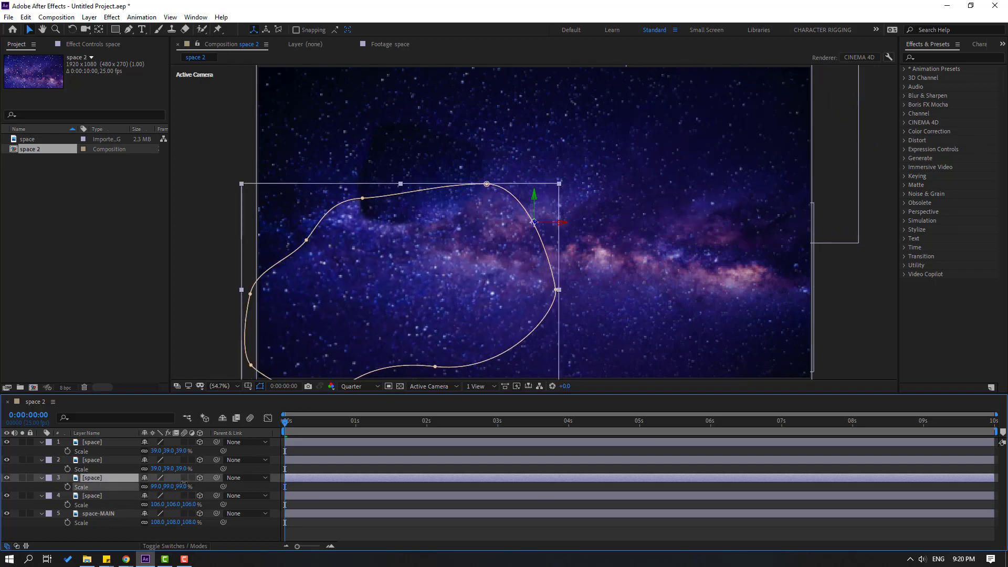
left_click(152, 467)
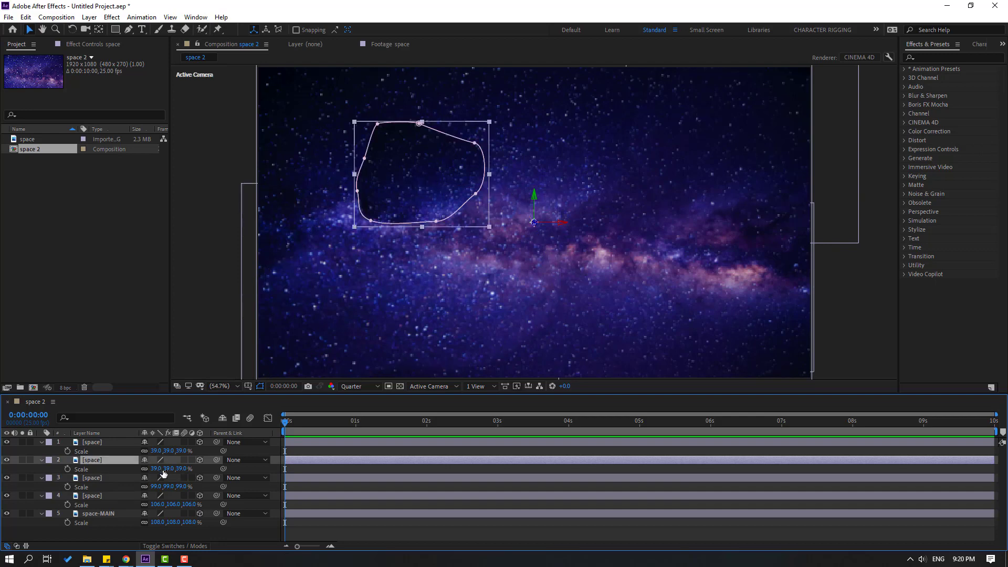
left_click_drag(172, 468, 158, 450)
left_click(107, 444)
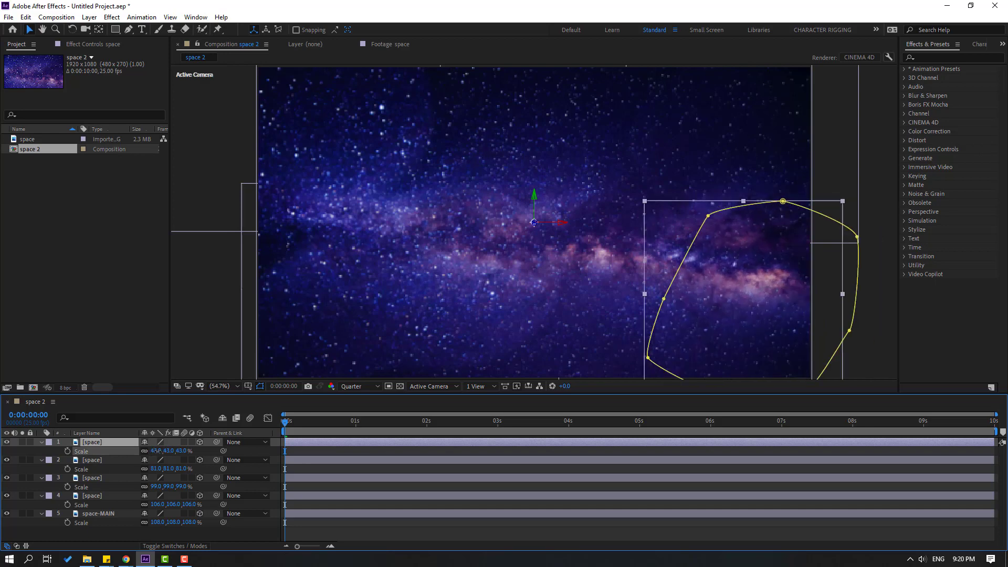
left_click(305, 528)
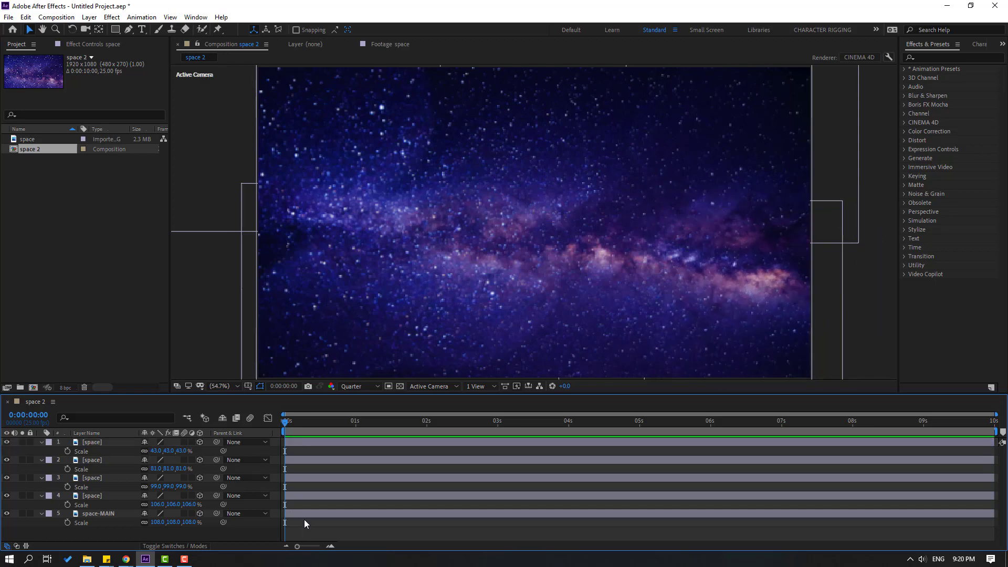
- Collapse the layers' properties and add a new Camera 1 with default settings
left_click_drag(83, 541, 43, 422)
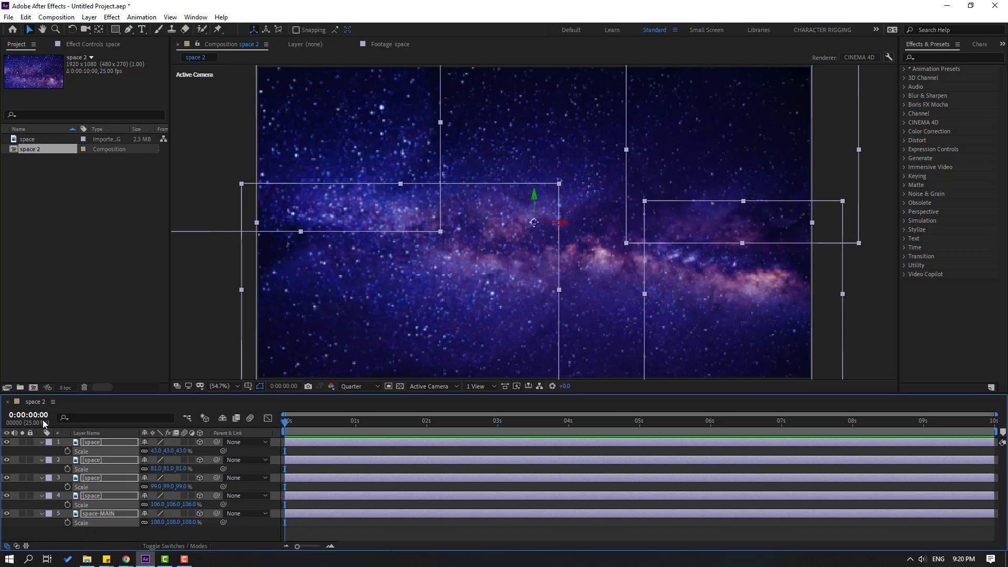
left_click(42, 443)
left_click(86, 511)
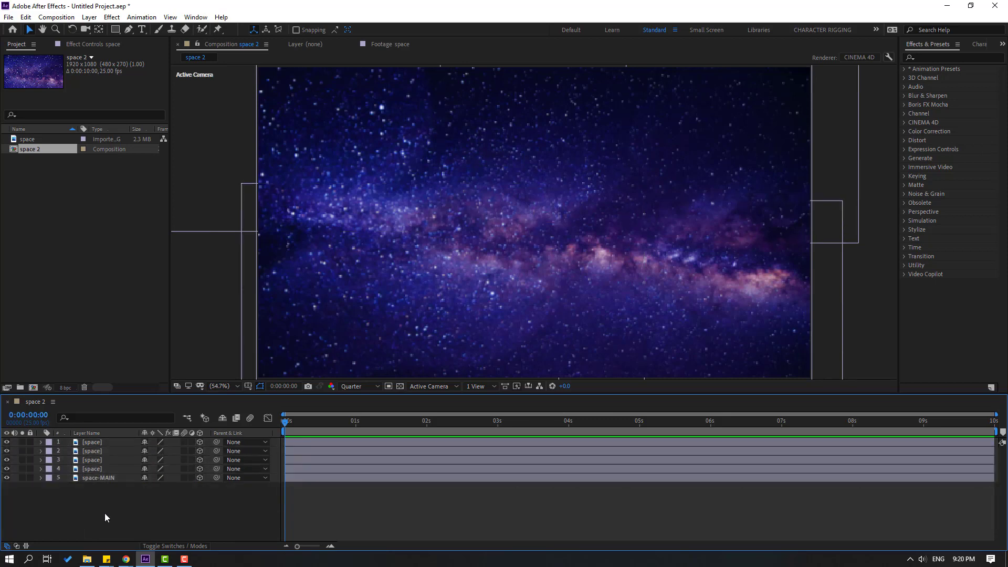
right_click(105, 513)
mouse_move(163, 399)
left_click(283, 449)
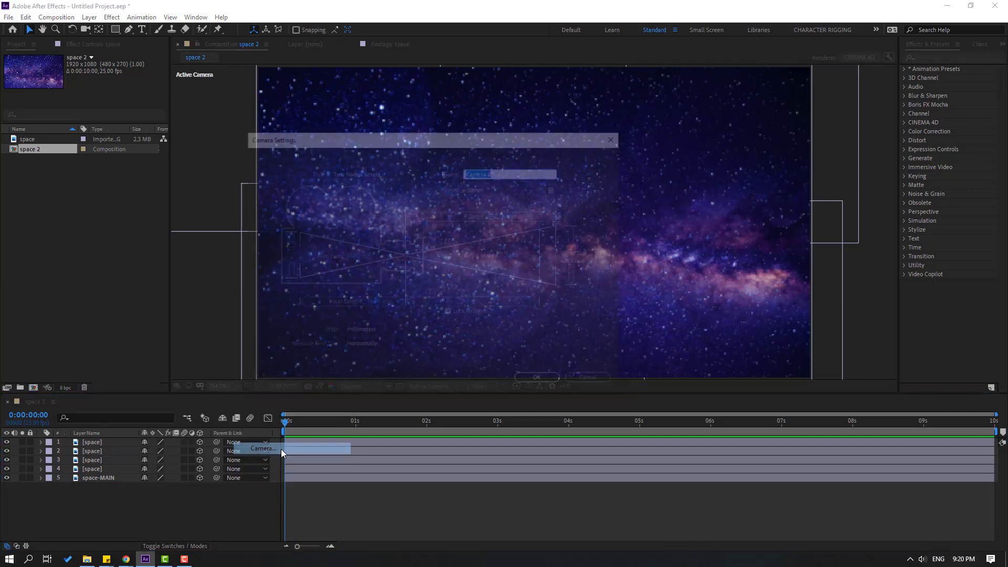
left_click(535, 379)
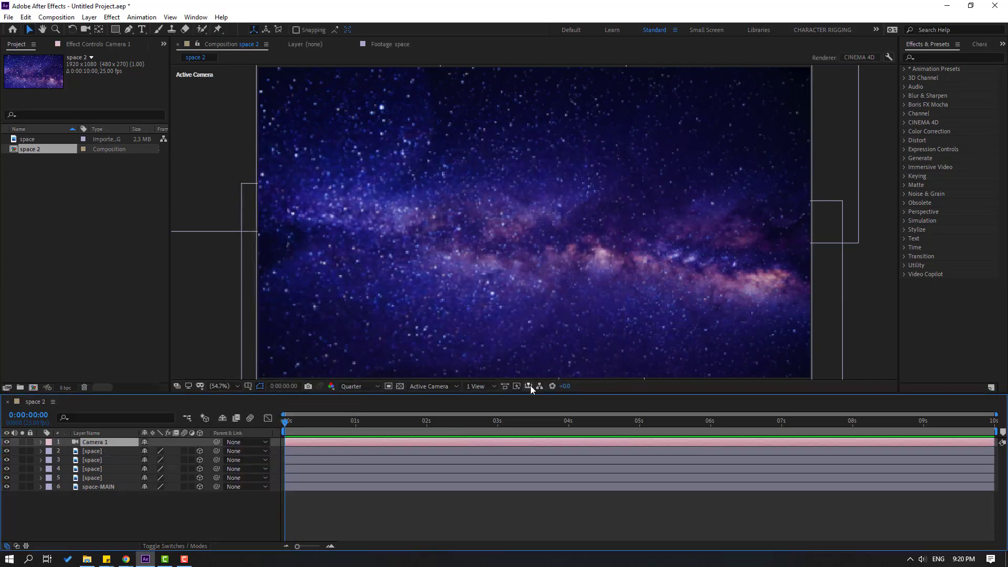
- Create a Camera 1 Orbit Null to control Camera 1
right_click(97, 447)
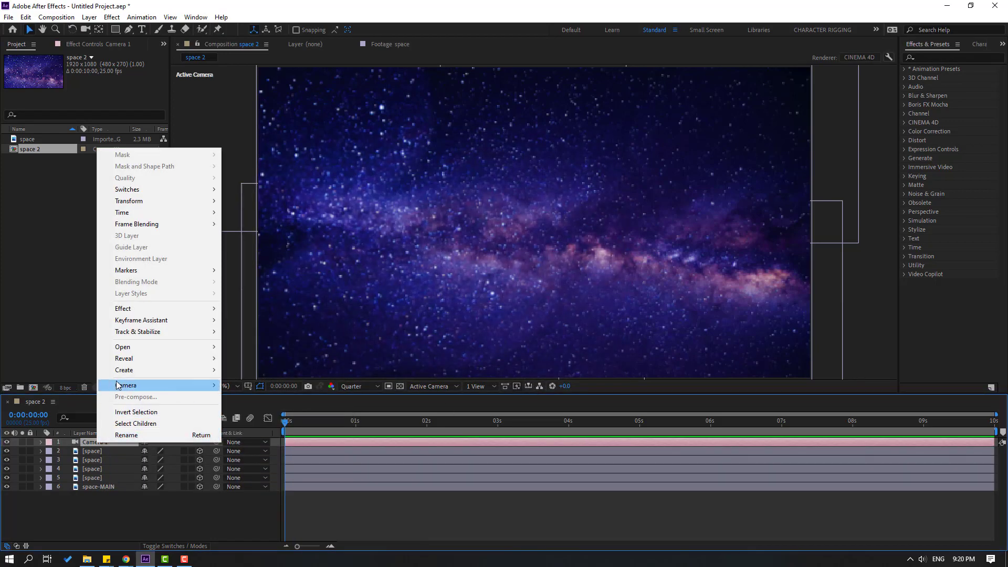
mouse_move(213, 391)
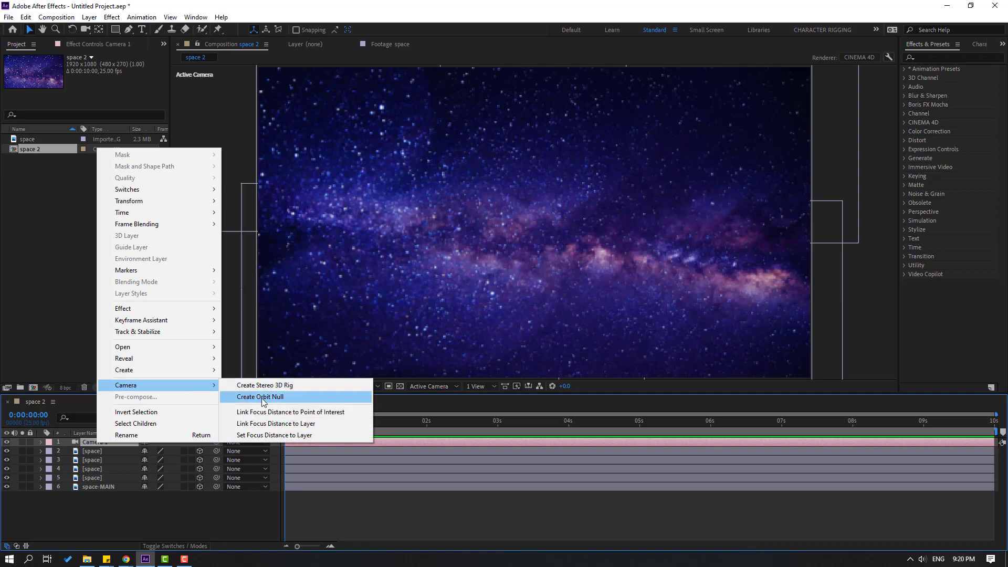
left_click(294, 400)
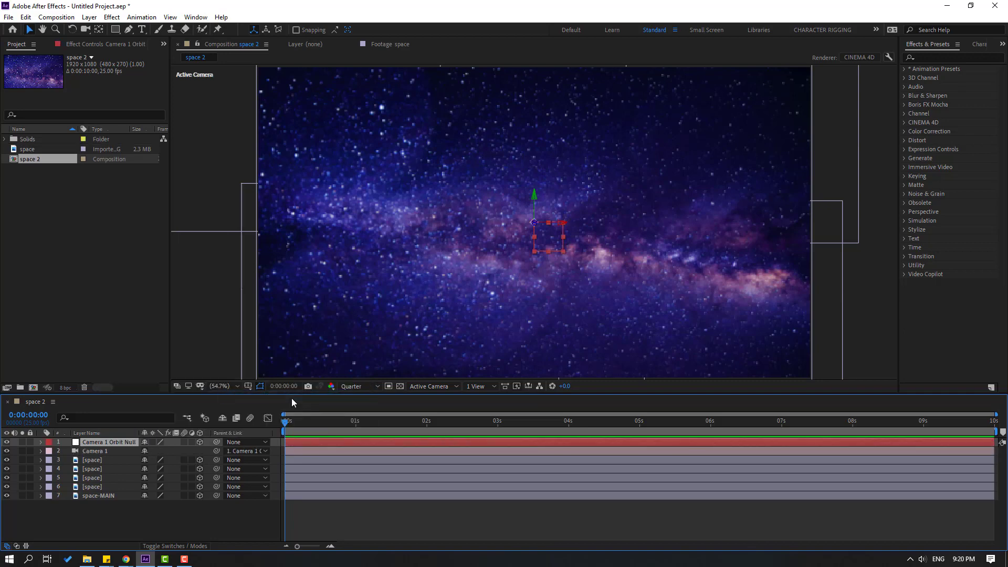
- Centre the orbit null's anchor point and set a Position keyframe at 0 seconds
left_click(98, 30)
key("ctrl+alt+Home")
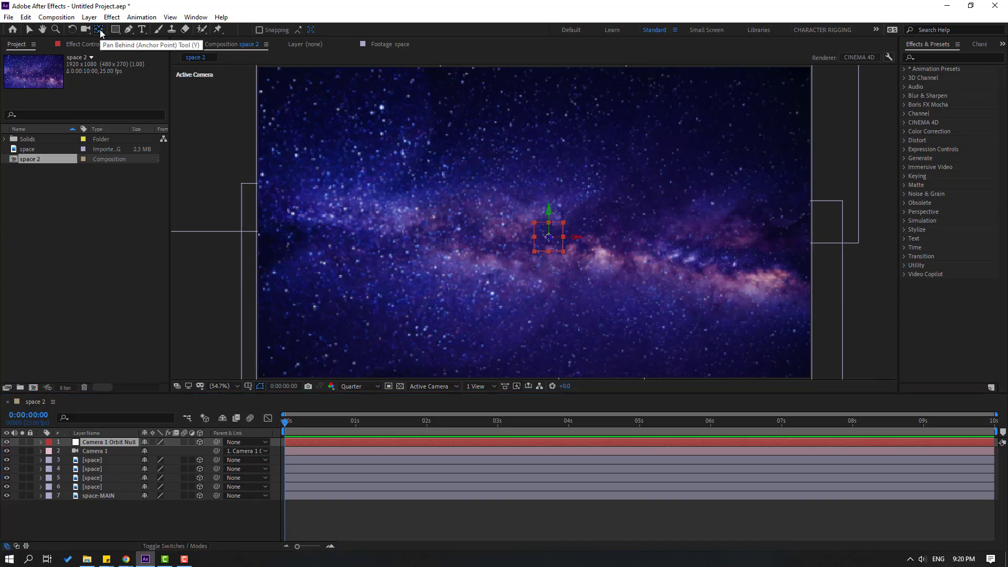
left_click(29, 30)
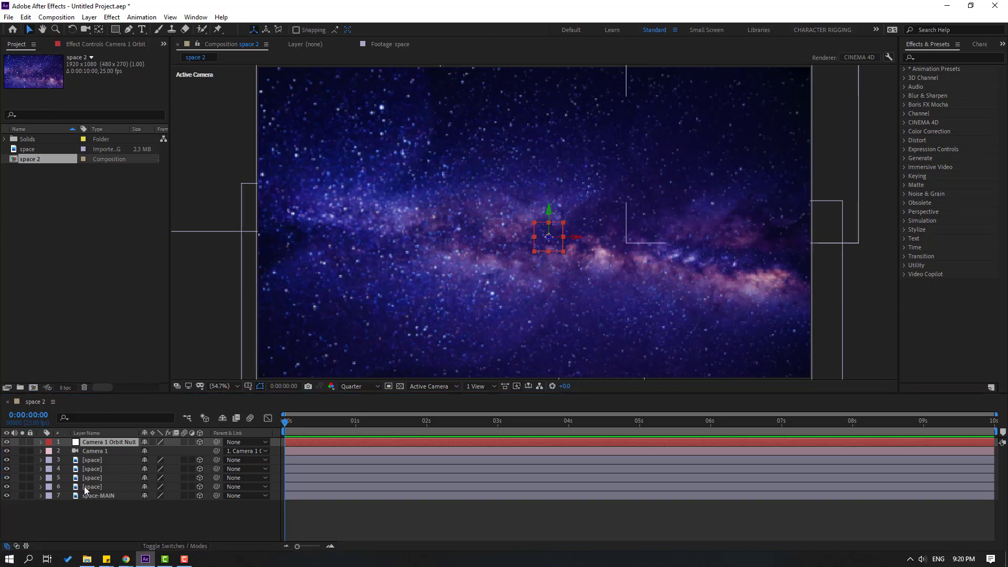
key("p")
left_click(67, 451)
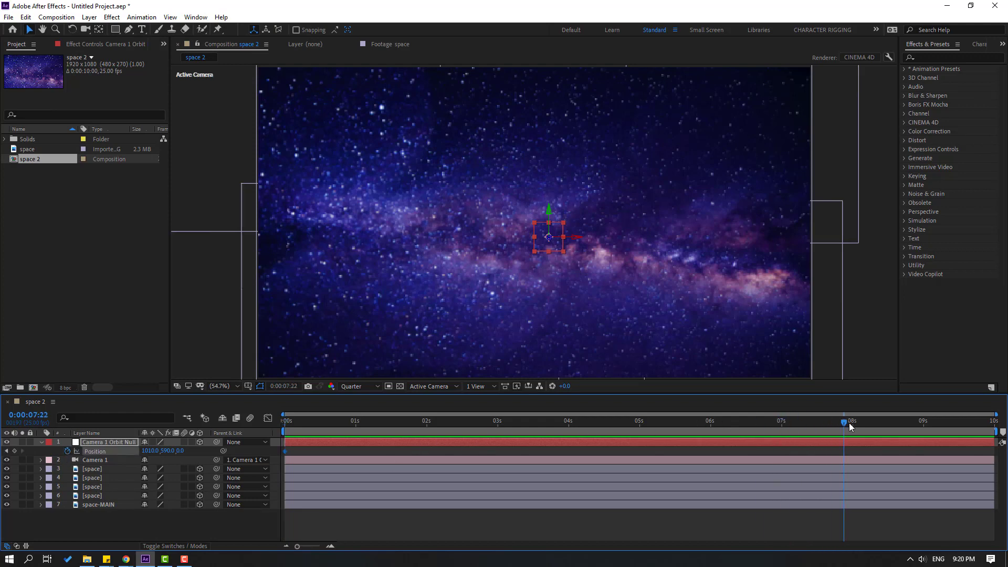
- At 8 seconds end the work area and key the null's Z to 2609, then preview the push-in
left_click_drag(854, 424, 852, 424)
key("n")
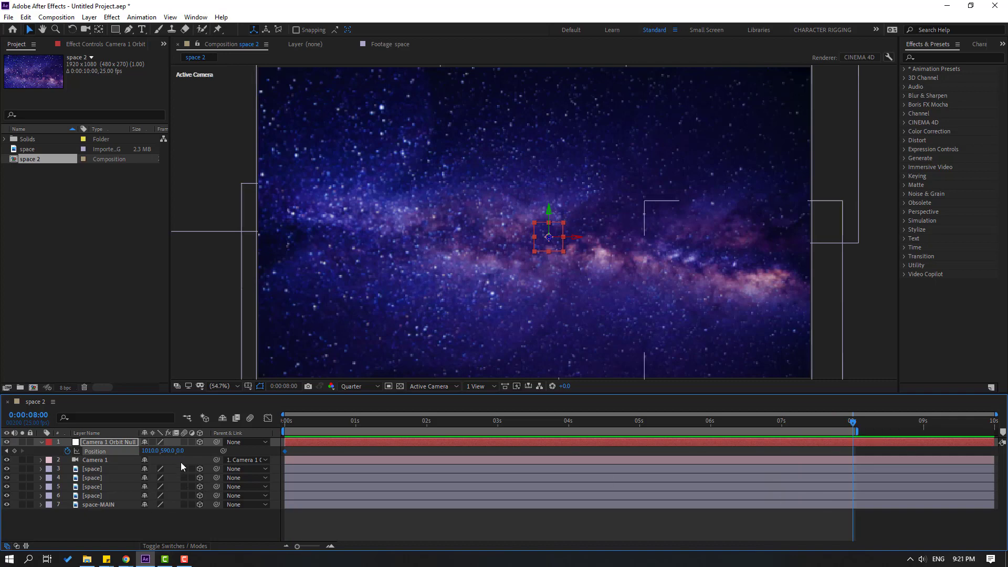
left_click_drag(179, 450, 905, 420)
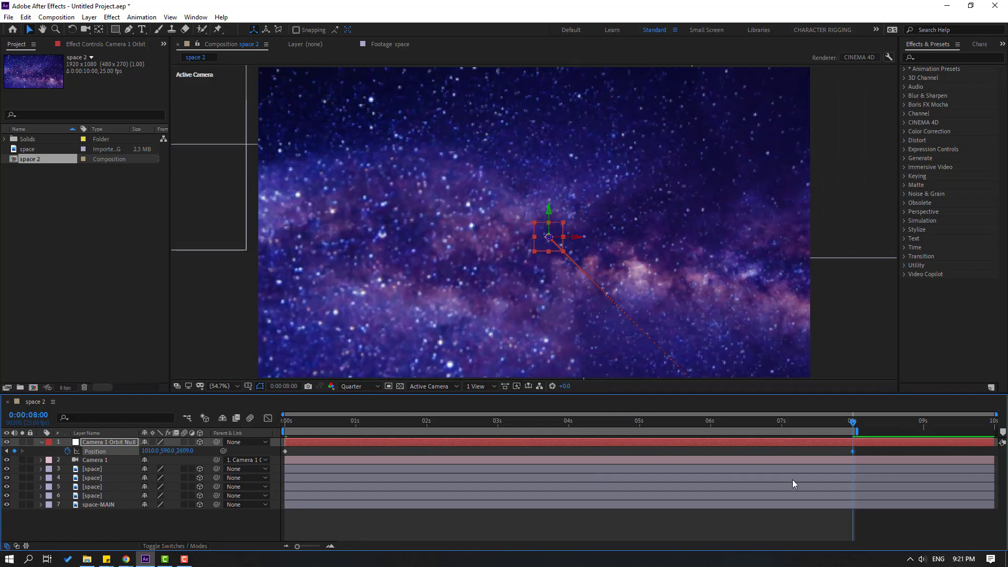
key("space")
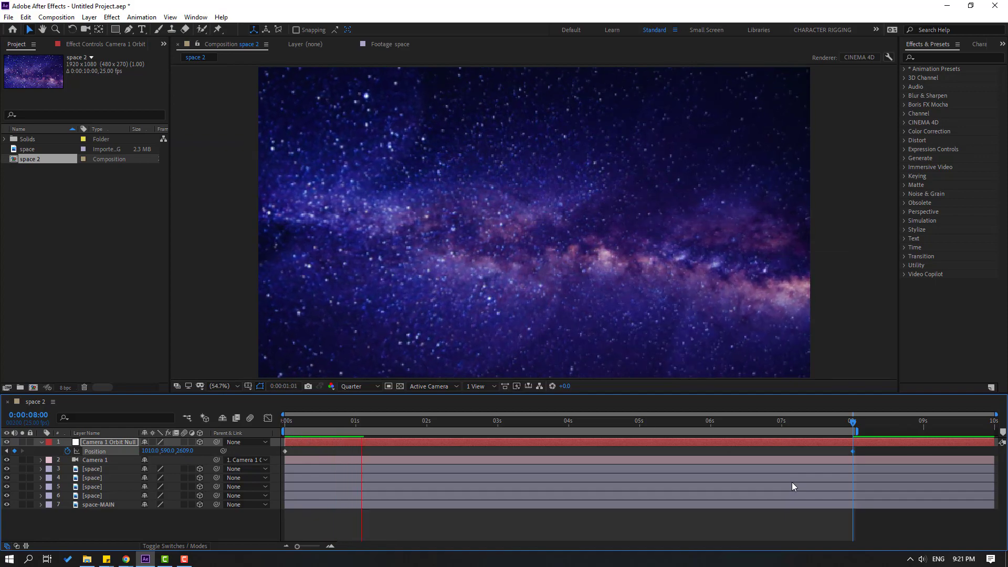
left_click_drag(383, 423, 501, 424)
- Select the four space layers together and reveal their mask properties with M
left_click(309, 122)
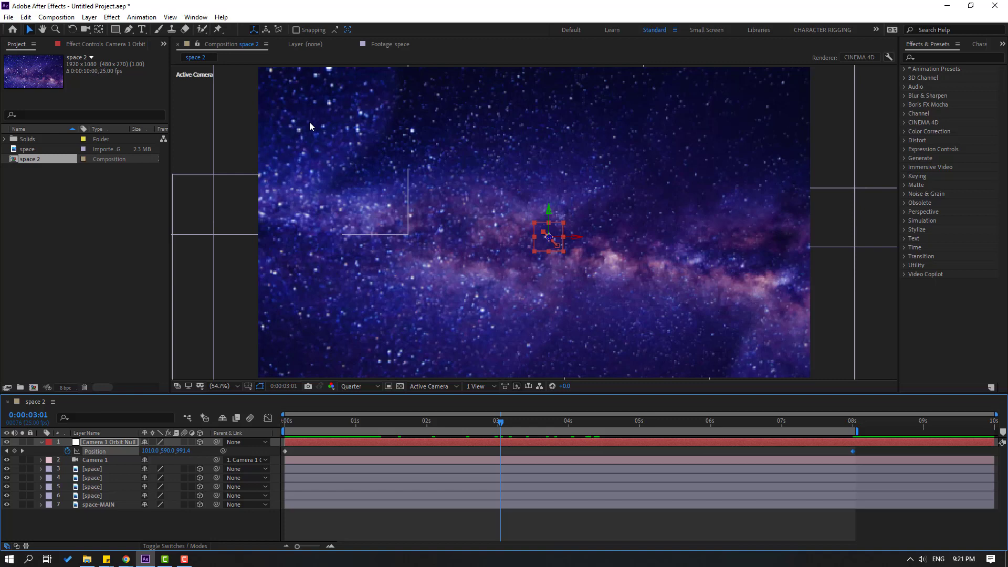
left_click(92, 496)
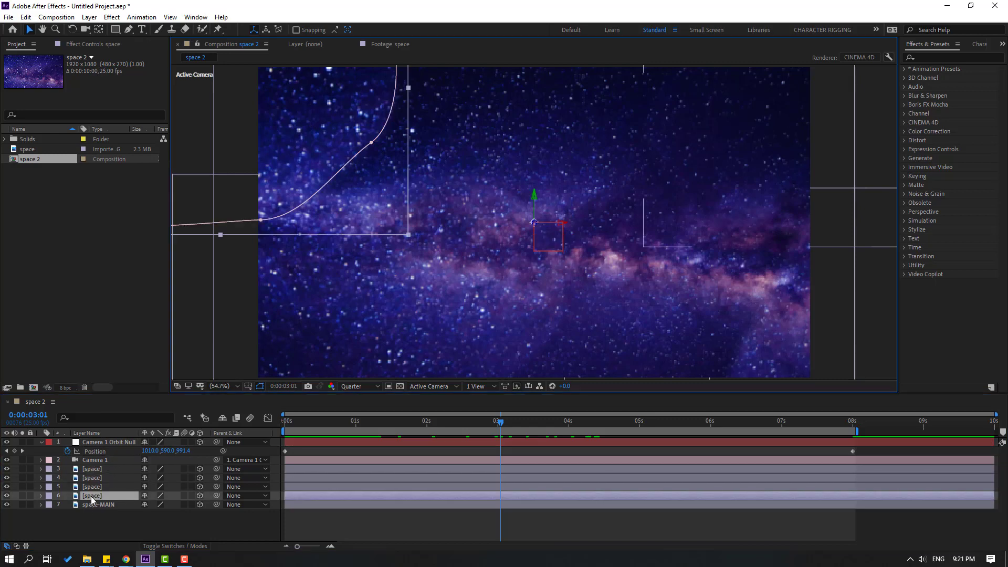
left_click(92, 469, "shift")
key("m")
key("m")
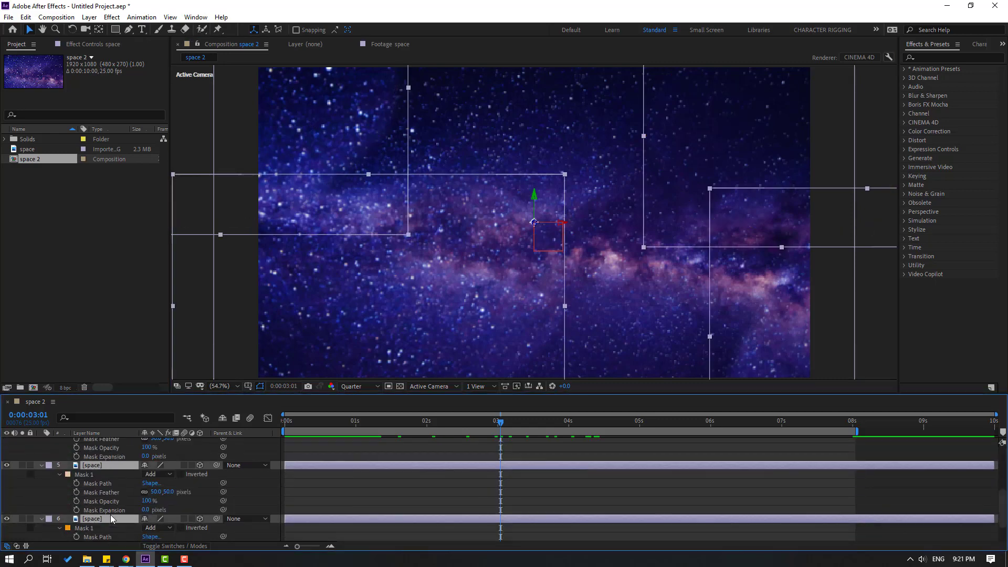
scroll(104, 513, "down", 3)
scroll(77, 511, "up", 1)
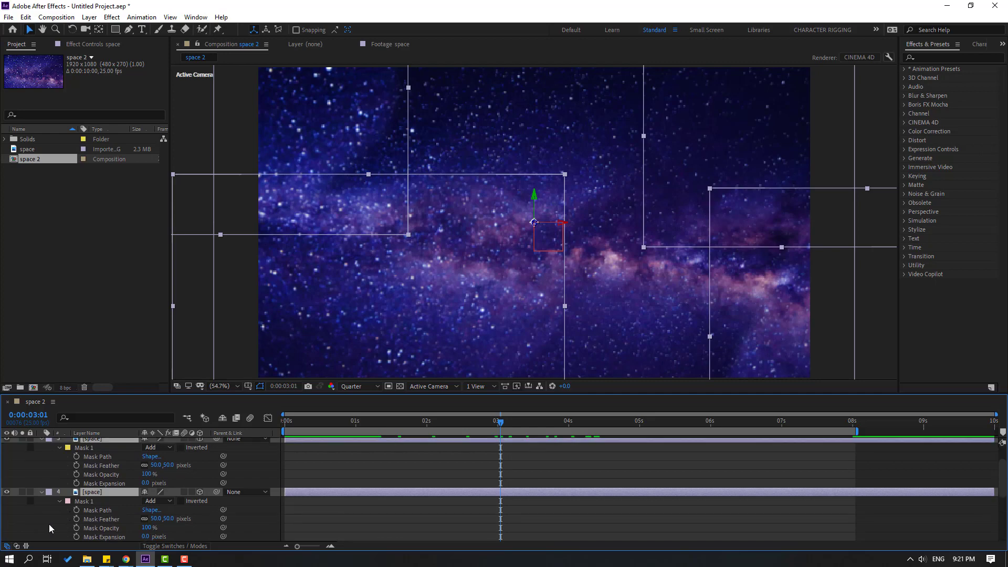
left_click(45, 522)
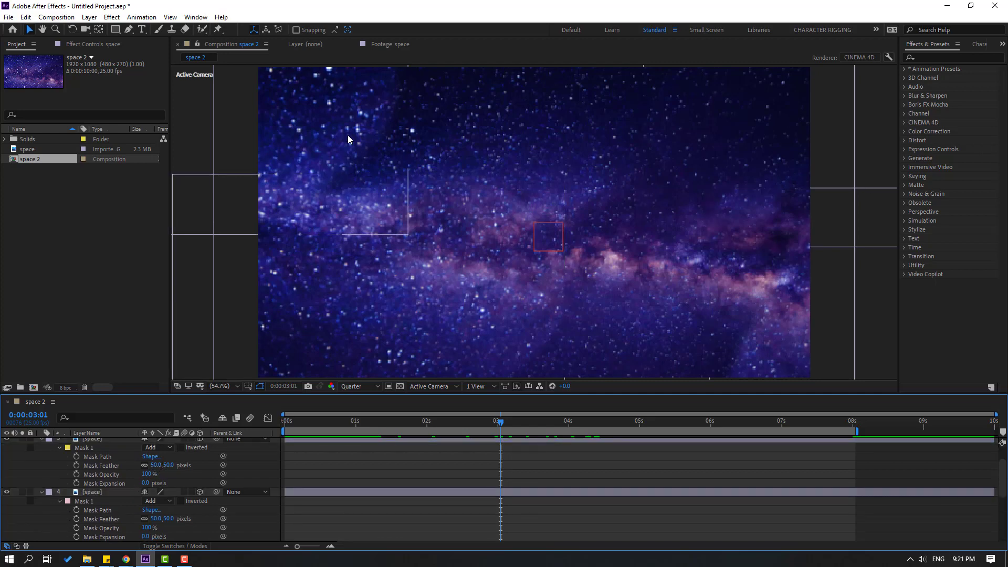
- Set the Mask Feather on space layers 4 and 3 to 150 pixels
left_click(343, 147)
left_click(156, 519)
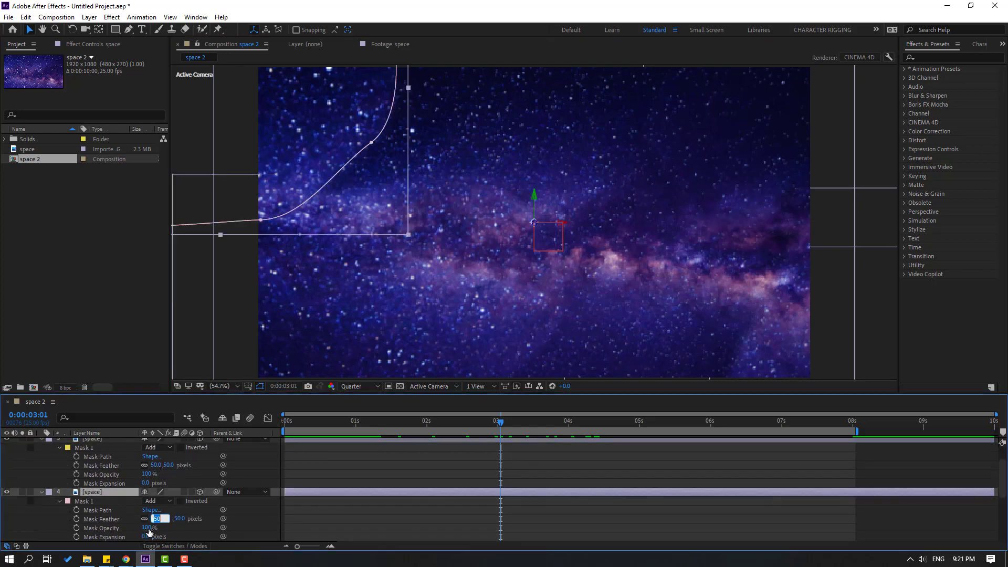
type("100")
key("Return")
left_click(33, 520)
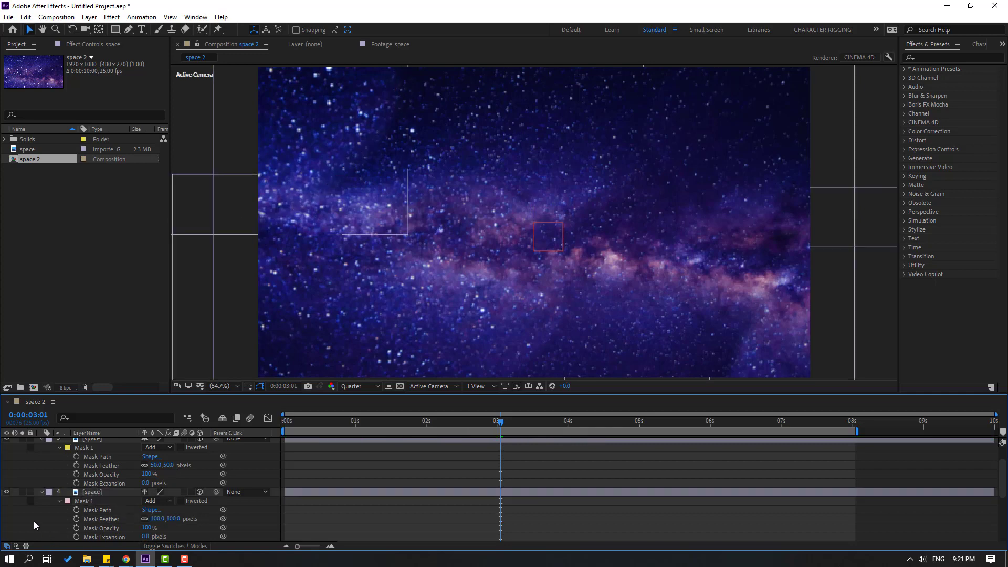
type("150")
key("Return")
left_click(43, 522)
left_click(40, 493)
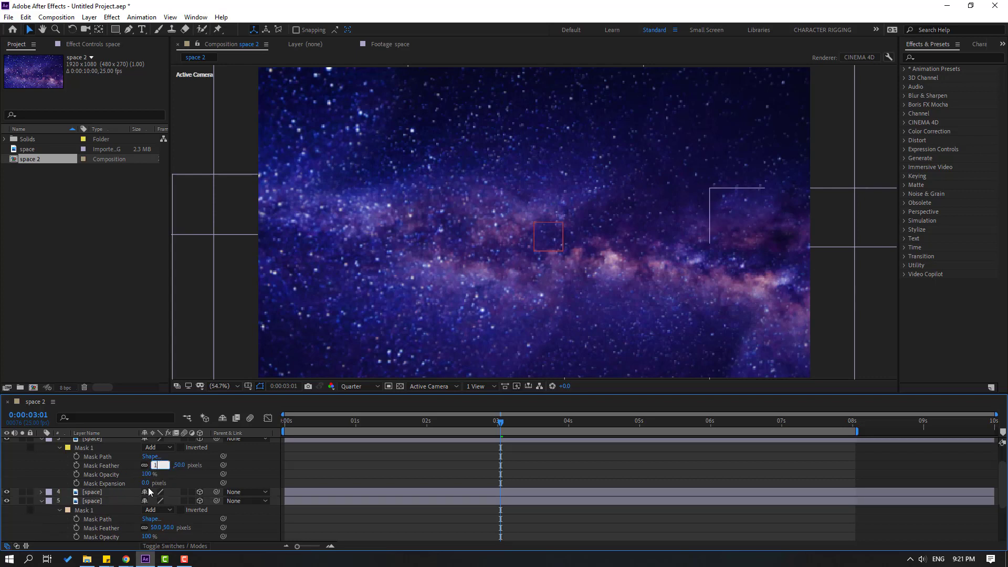
key("Return")
left_click(40, 440)
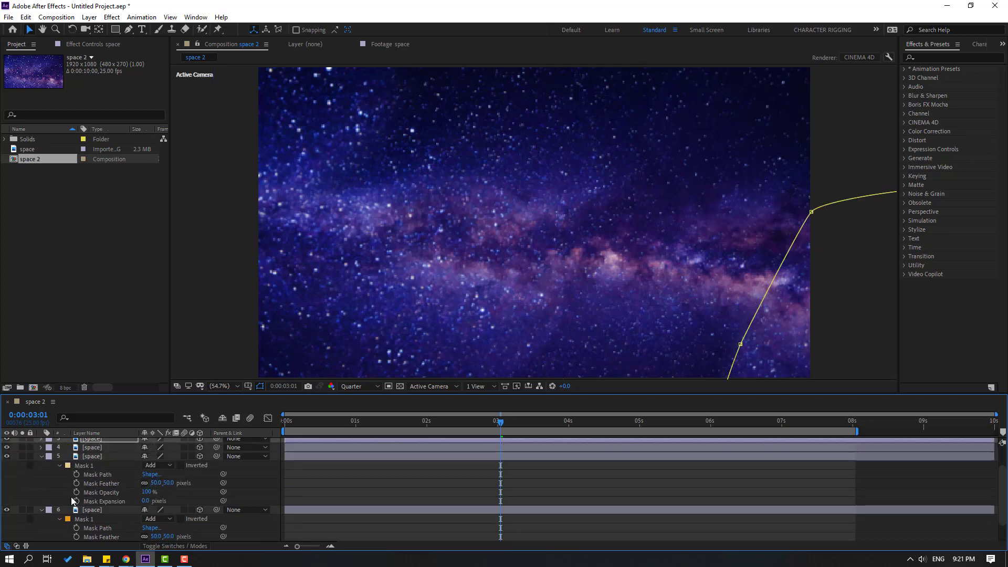
- Set the Mask Feather on space layers 5 and 6 to 150 pixels
left_click(154, 483)
type("1")
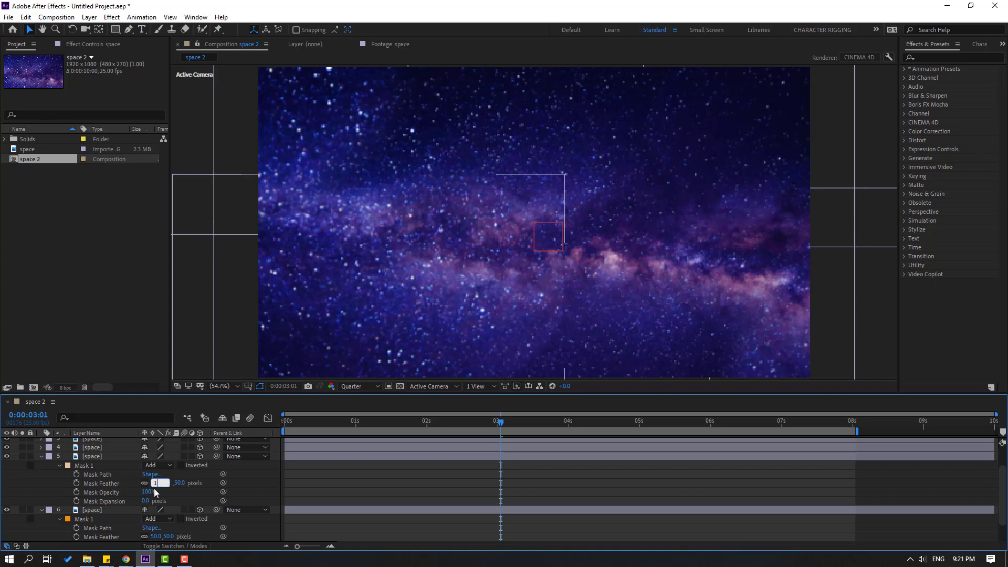
type("50")
key("Return")
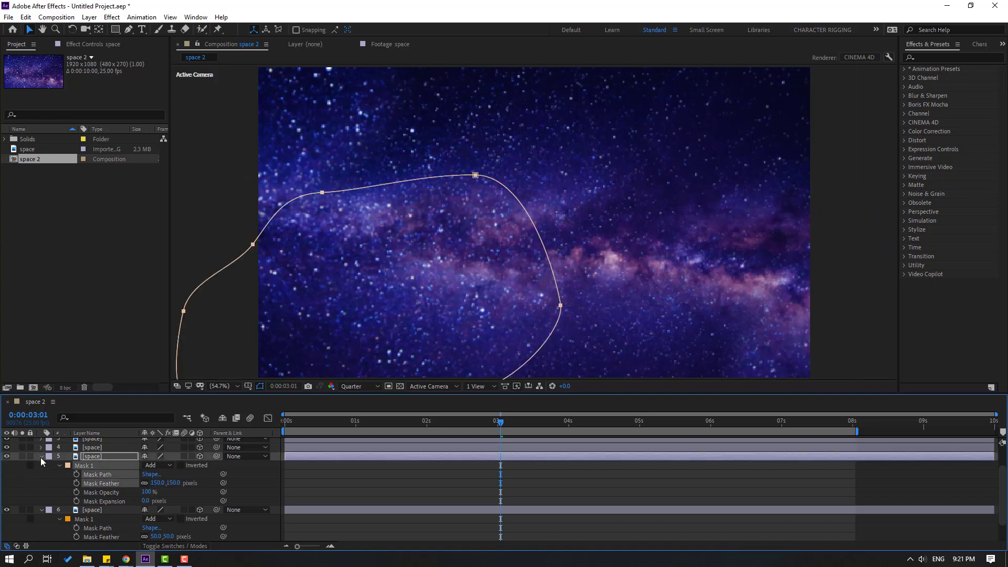
left_click(41, 456)
left_click(33, 506)
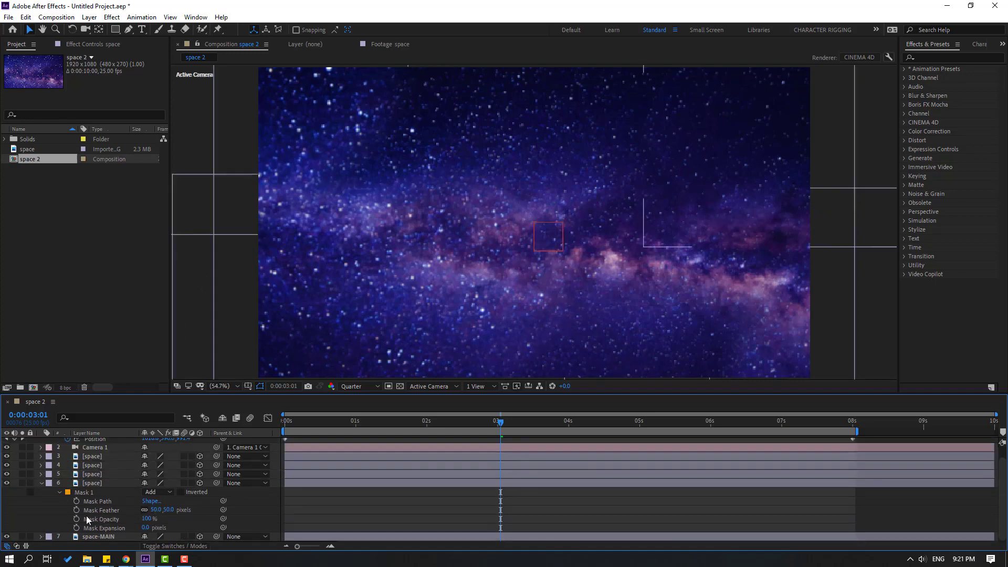
left_click(86, 484)
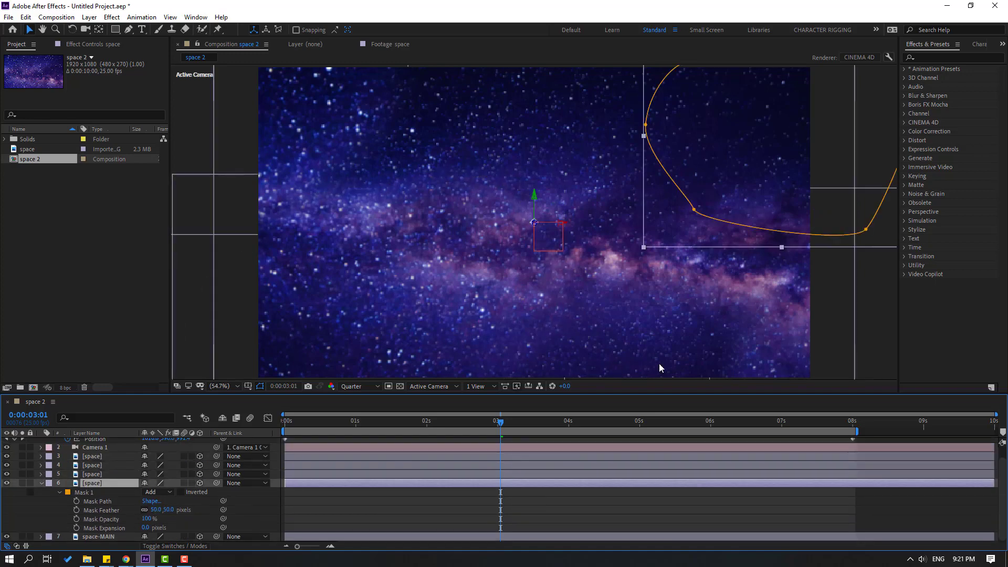
left_click(155, 510)
type("150")
key("Return")
left_click(30, 516)
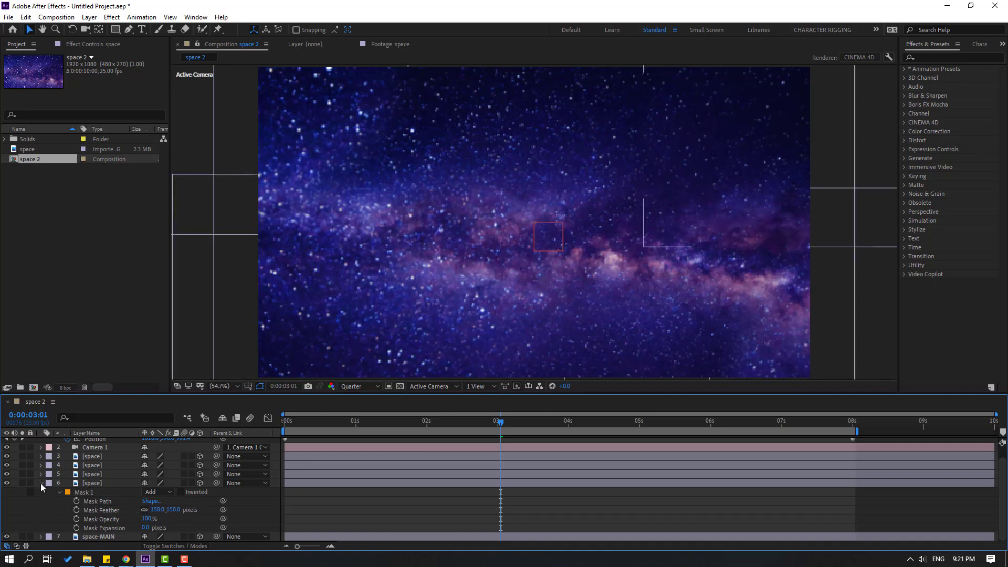
left_click(42, 484)
left_click_drag(494, 423, 83, 461)
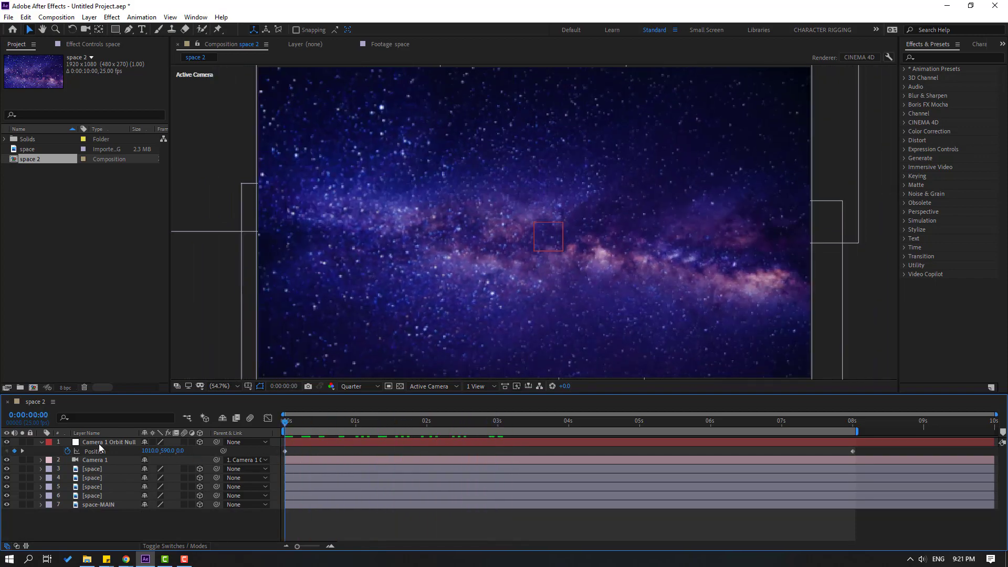
- Keyframe Camera 1 Orbit Null's Z Rotation from 0° to 47° at 8 seconds, then preview
left_click(99, 443)
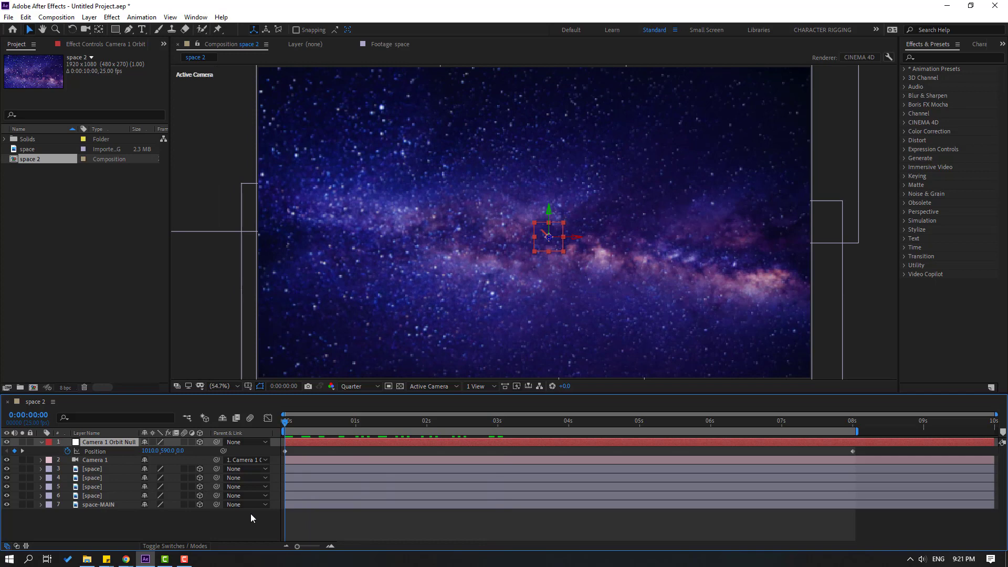
key("shift+r")
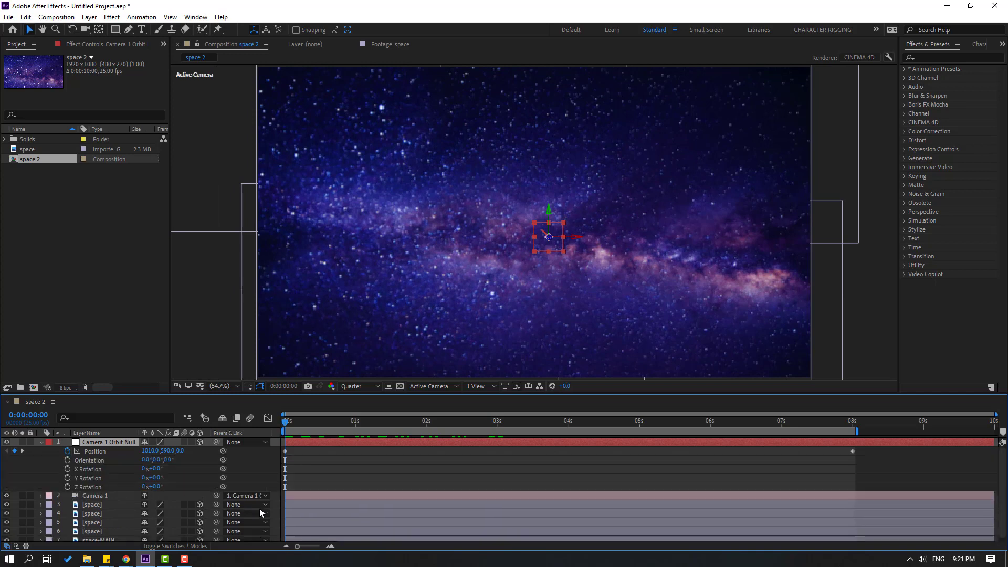
left_click(68, 489)
left_click_drag(294, 421, 854, 423)
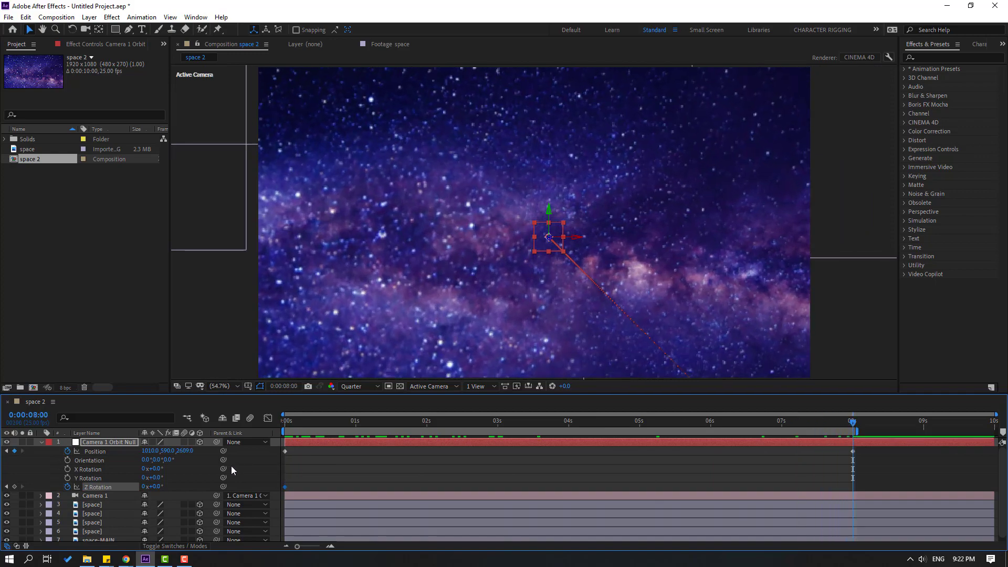
left_click_drag(156, 487, 170, 497)
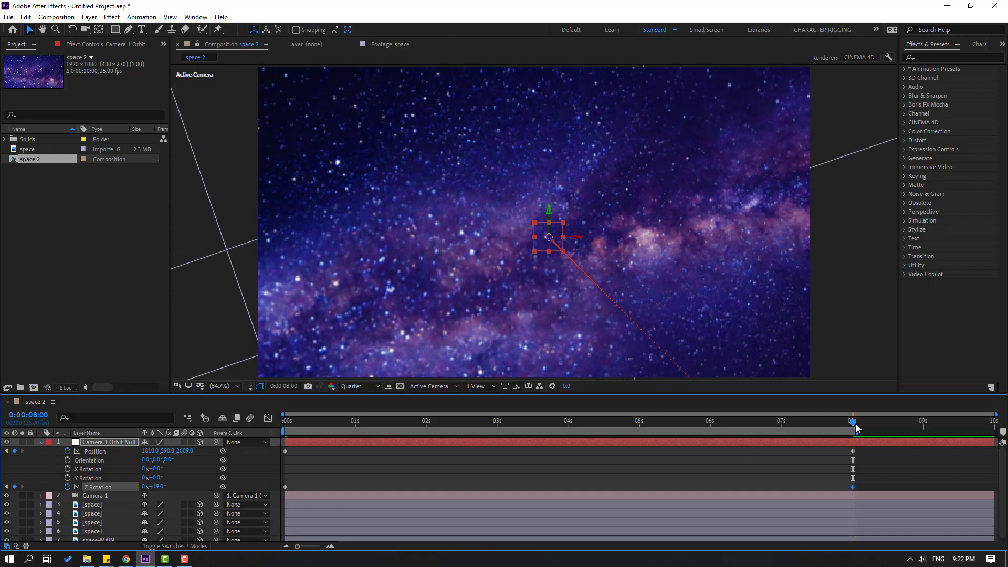
left_click_drag(835, 427, 853, 440)
left_click_drag(158, 492, 169, 487)
left_click(892, 466)
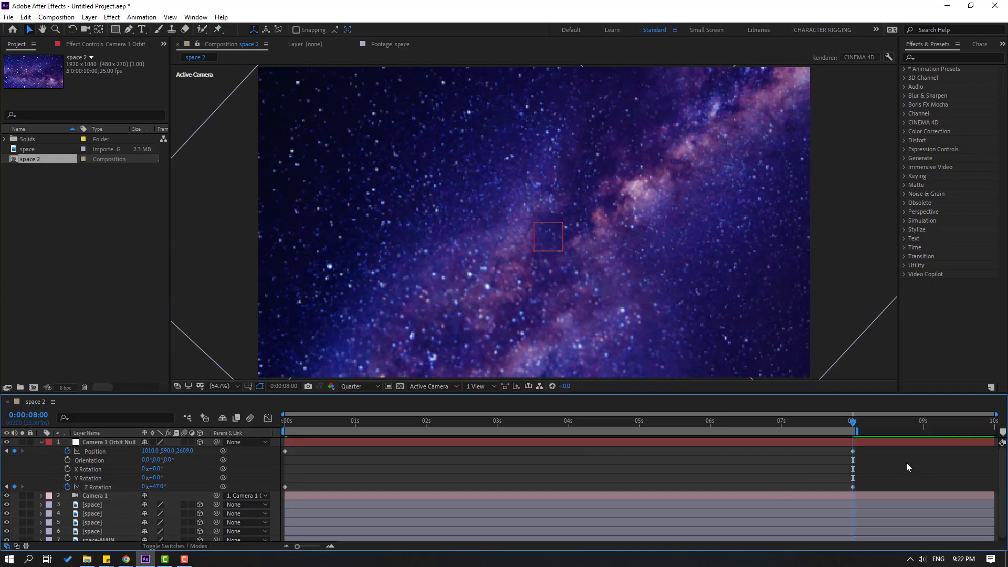
key("space")
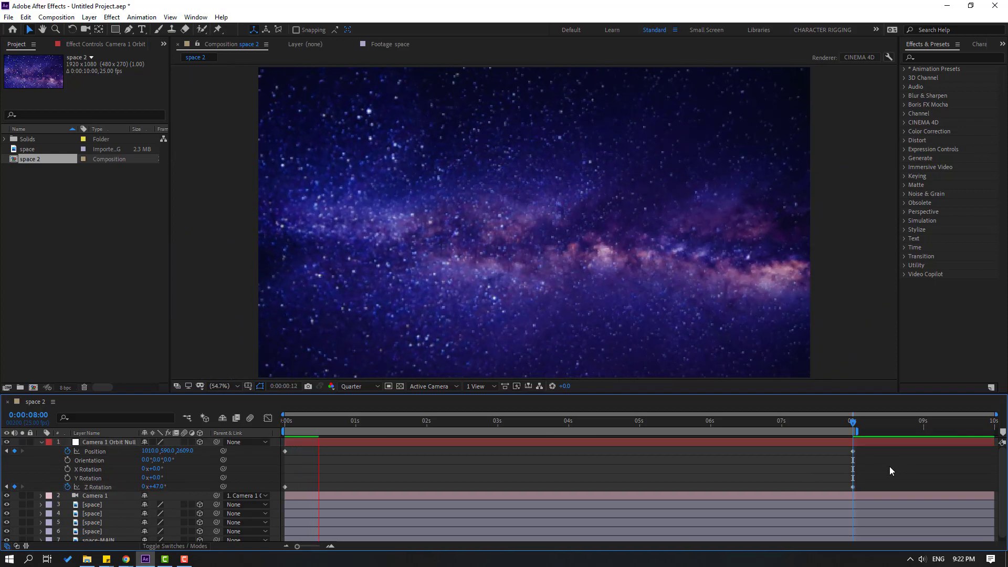
- Drag space layer 3's left mask vertex further left and scrub through the camera move's start
left_click_drag(335, 422, 286, 423)
left_click(704, 299)
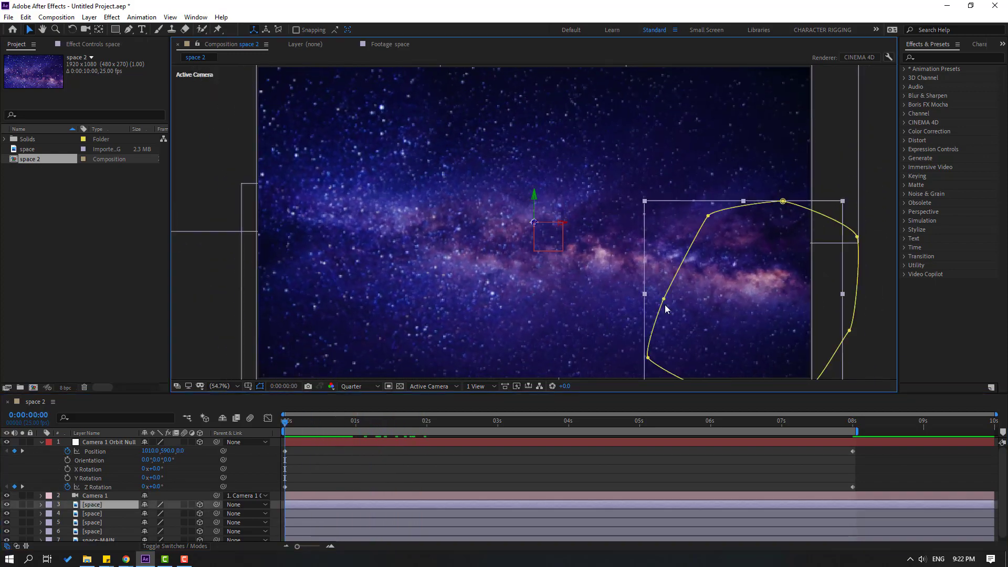
left_click_drag(664, 301, 585, 284)
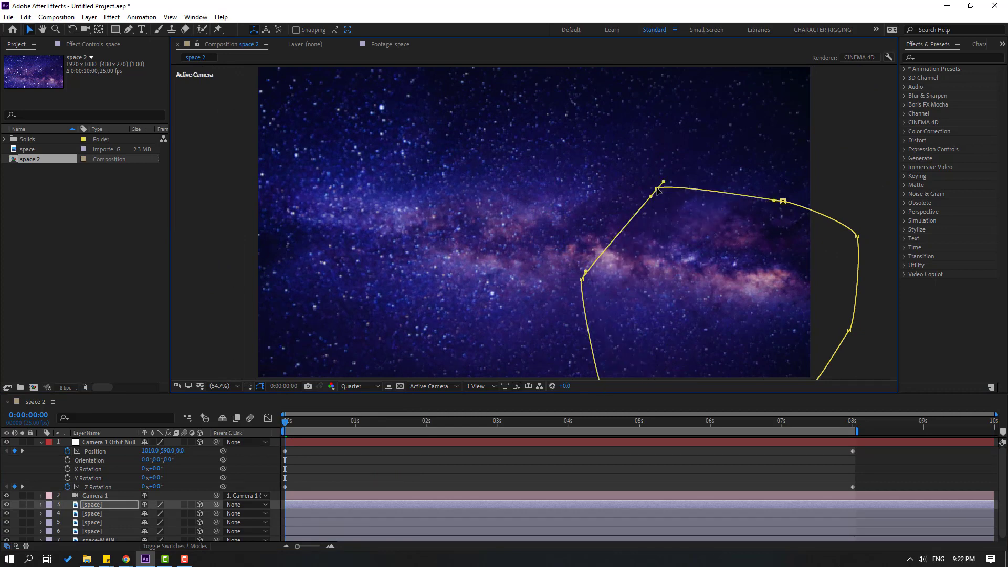
left_click(487, 473)
left_click_drag(295, 423, 316, 406)
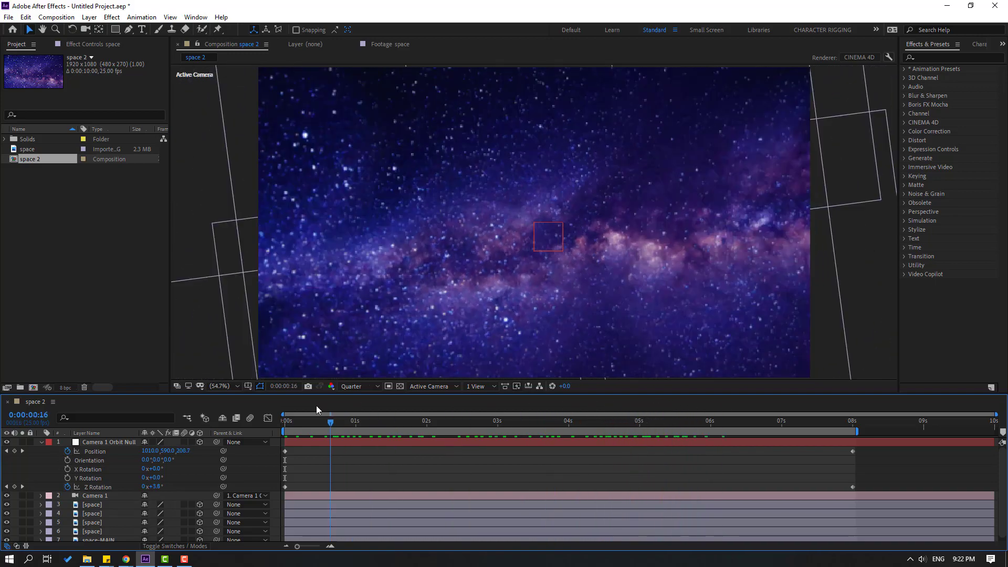